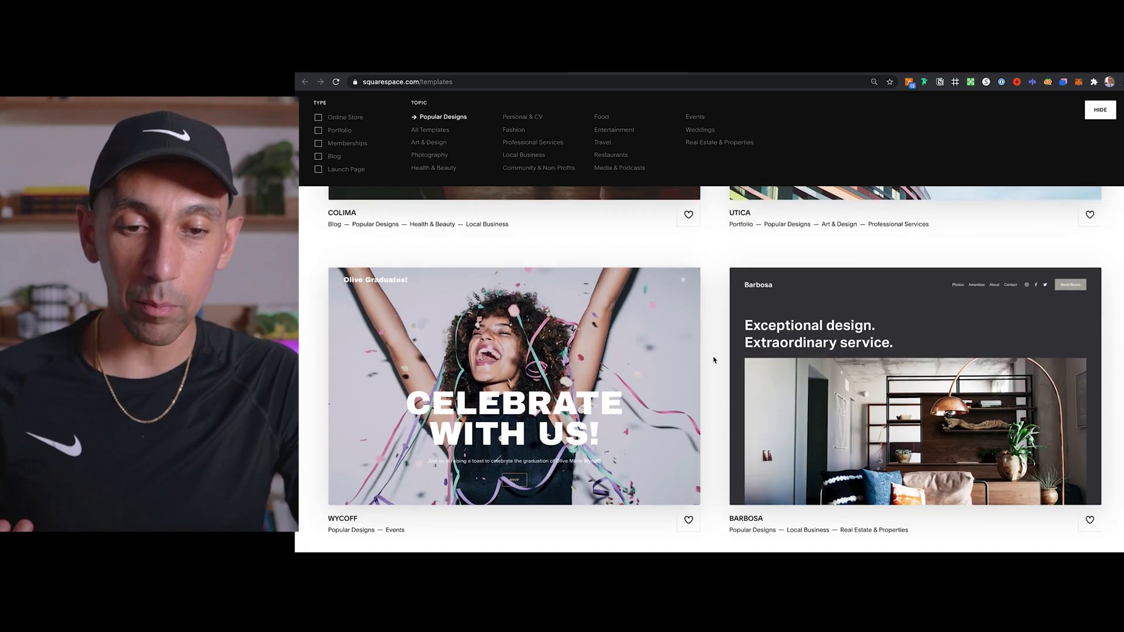
Look through the popular designs in the current Squarespace template gallery
scroll(714, 359, down, 15)
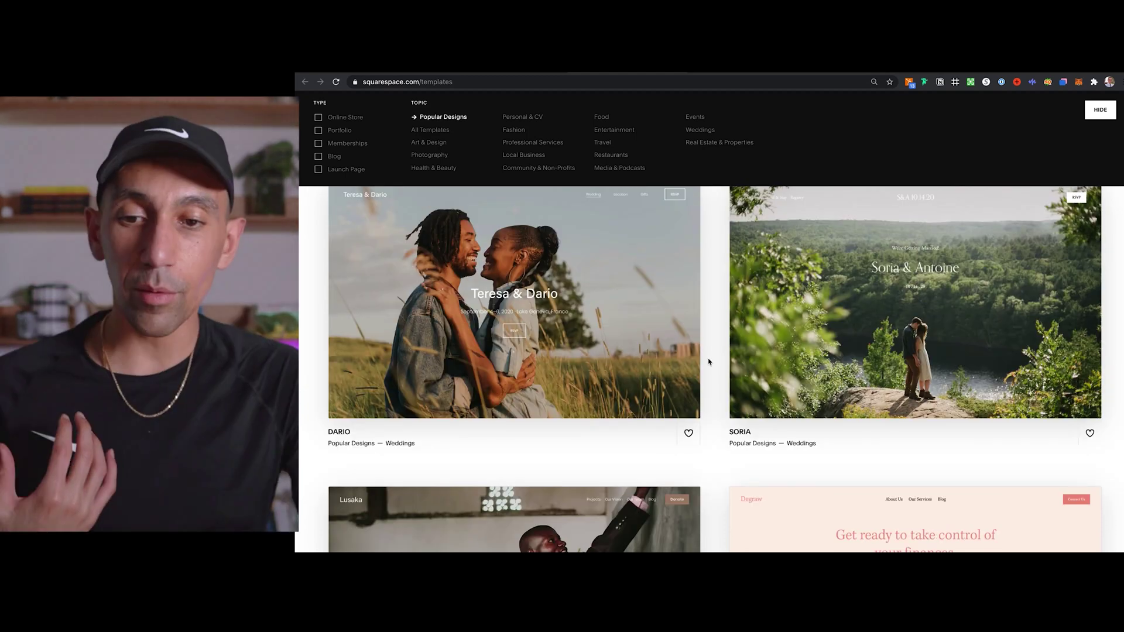
scroll(713, 359, down, 9)
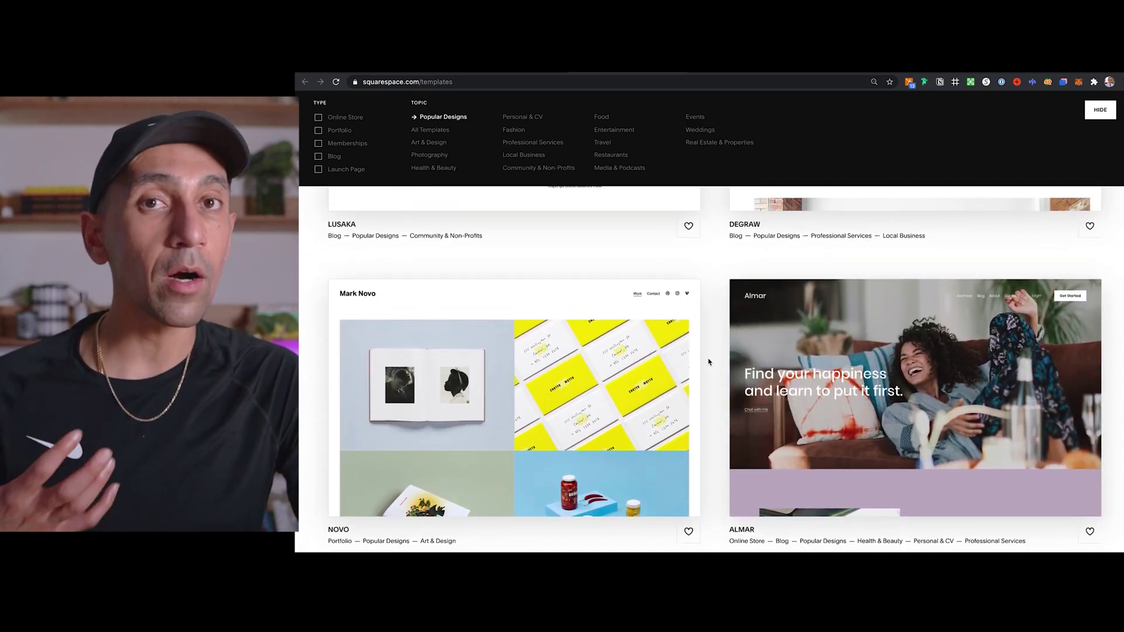
scroll(708, 362, down, 10)
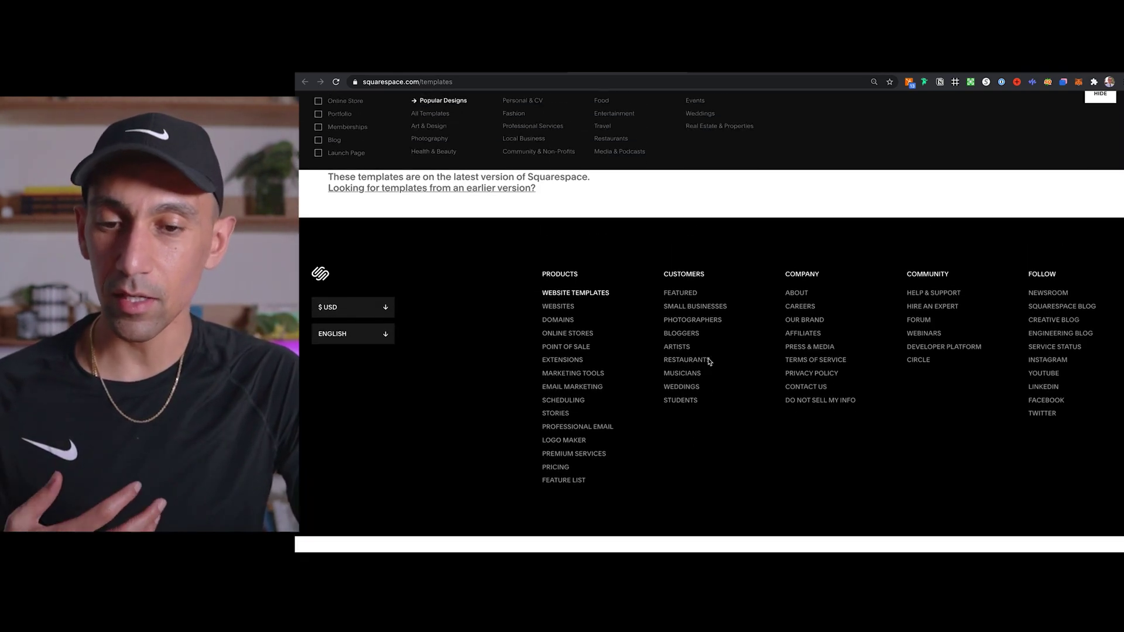
scroll(564, 327, up, 20)
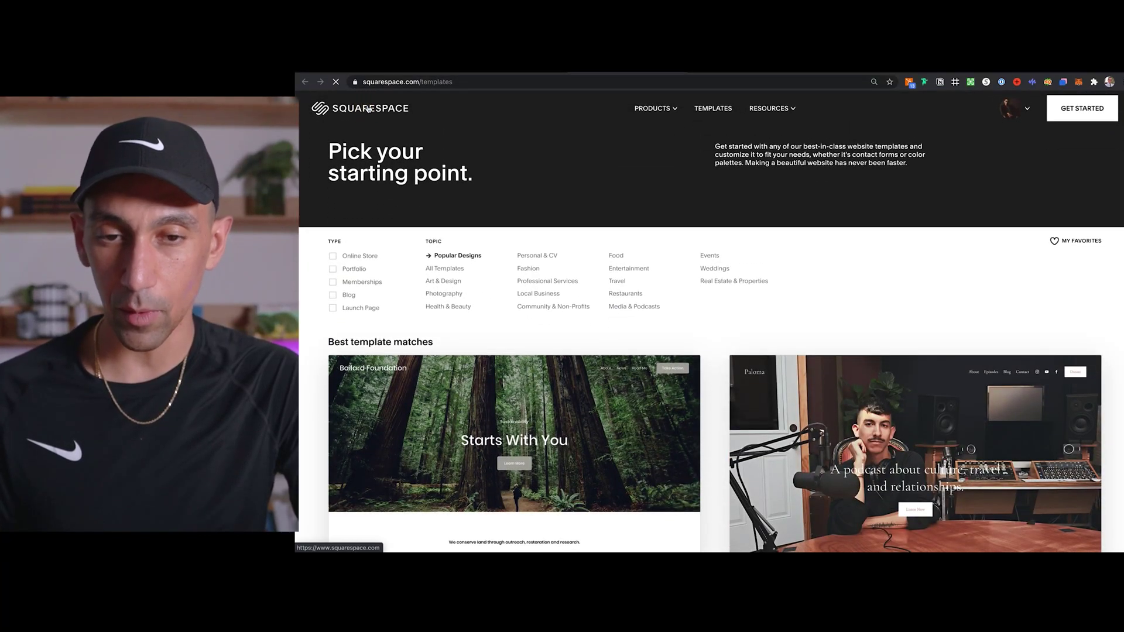
Return to the Squarespace home page, reopen the template gallery and open the collection of templates from an earlier version
click(369, 110)
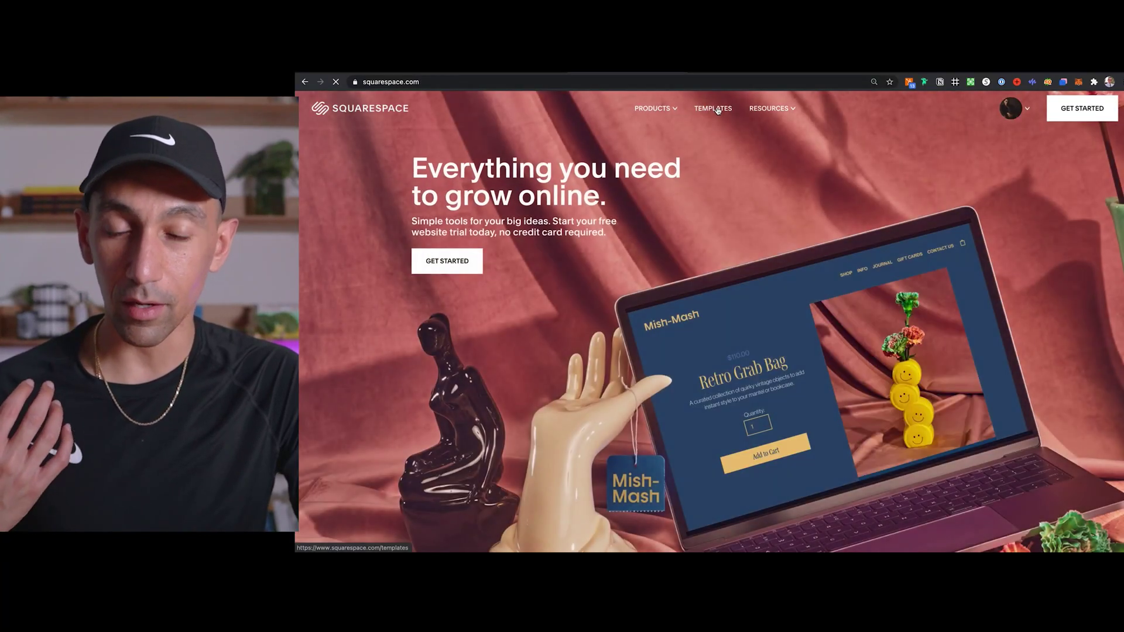
click(714, 110)
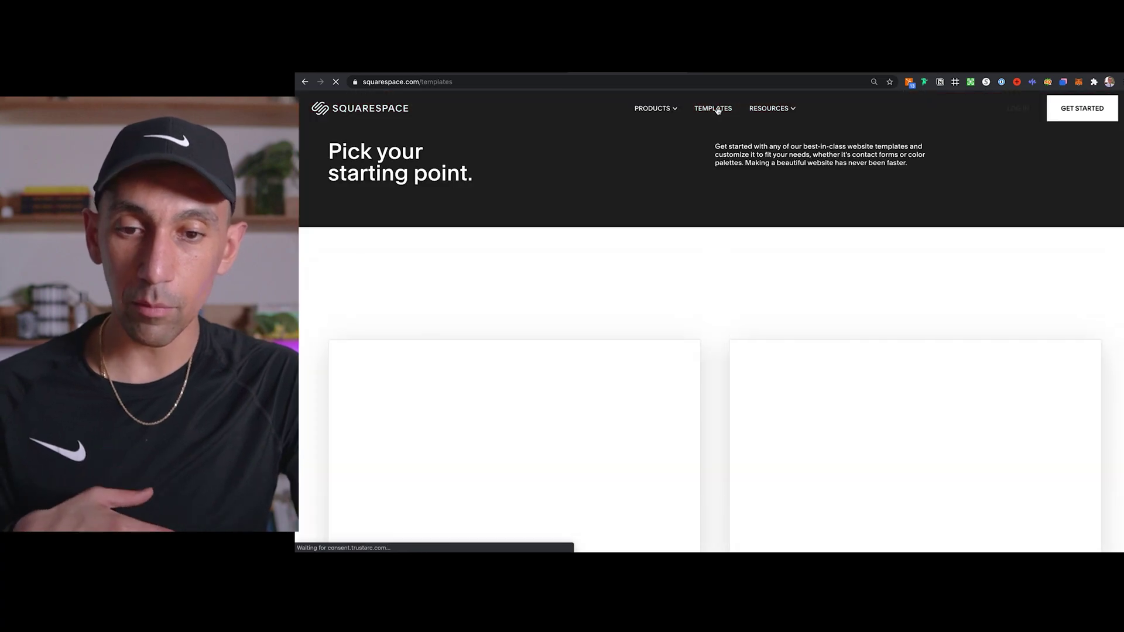
scroll(707, 345, down, 5)
scroll(706, 360, down, 15)
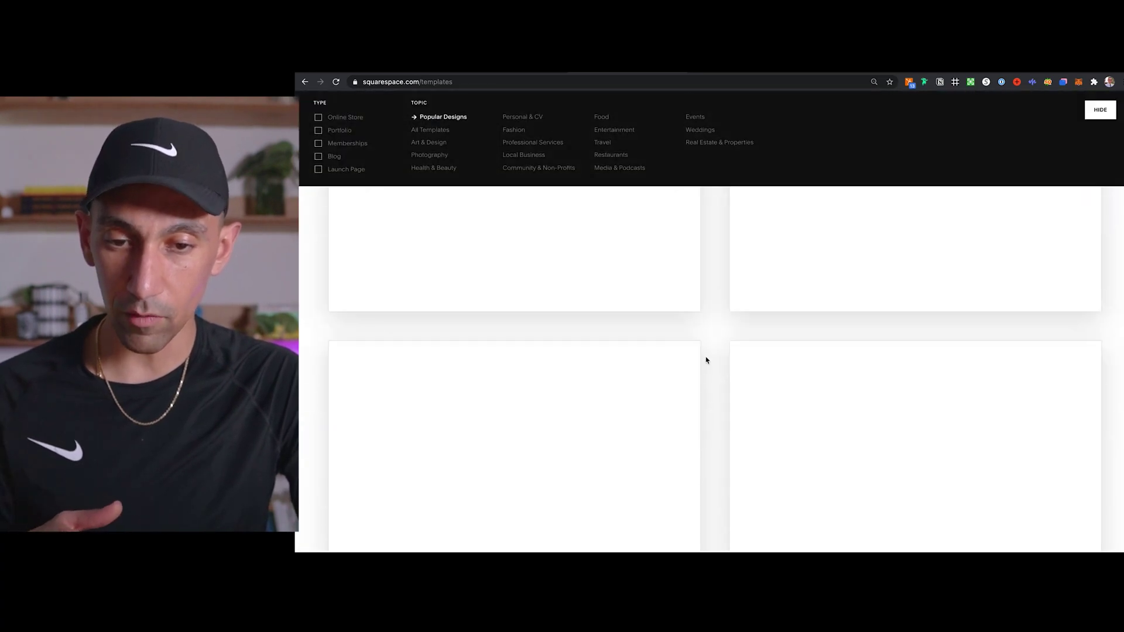
scroll(506, 383, up, 3)
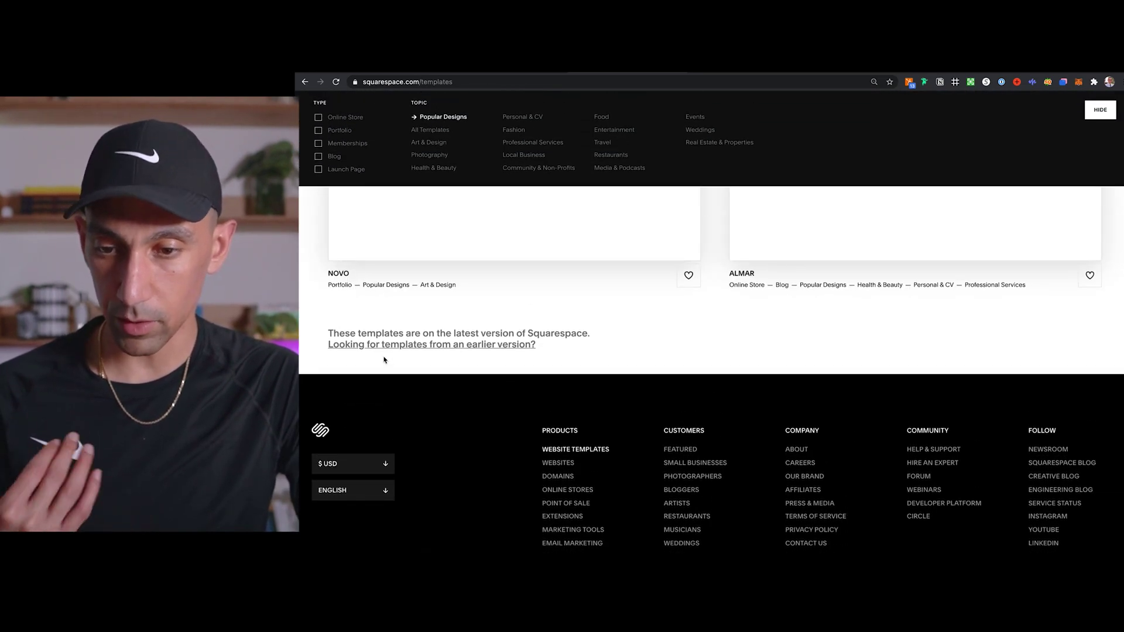
click(421, 345)
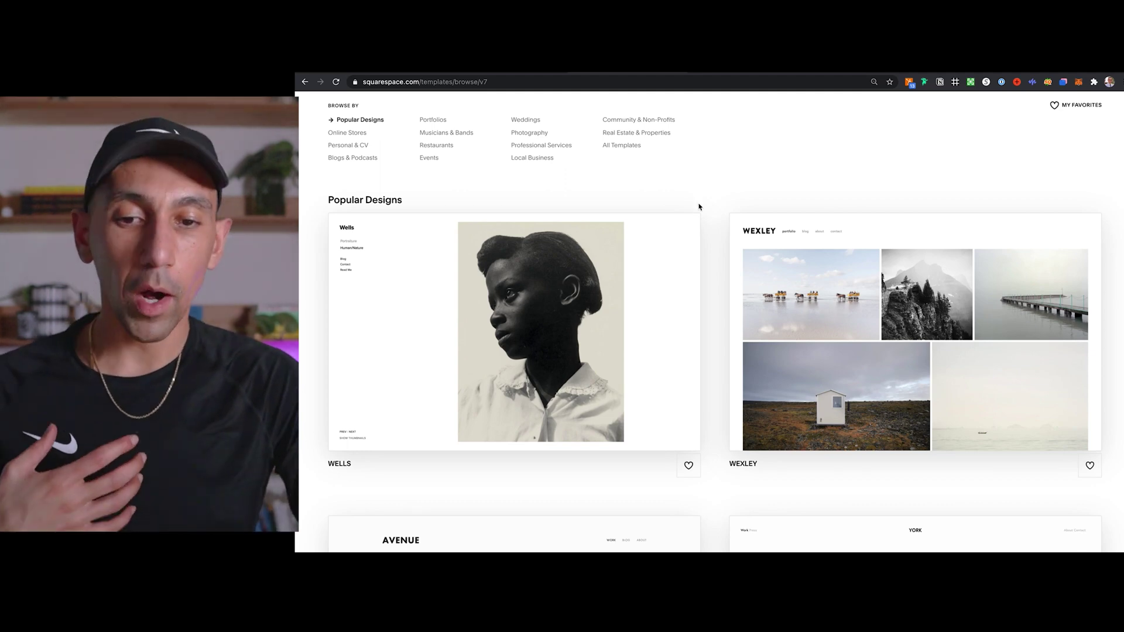
Browse the popular designs among the earlier-version templates, from Wells and Wexley down to Tremont and Basil
mouse_move(572, 303)
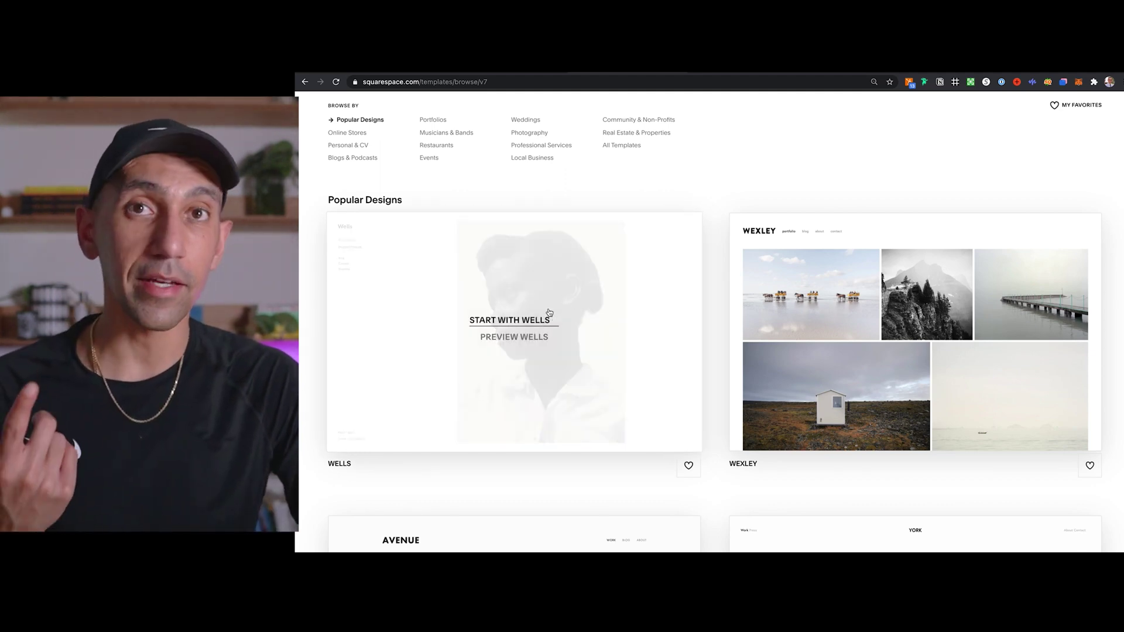
scroll(549, 312, down, 7)
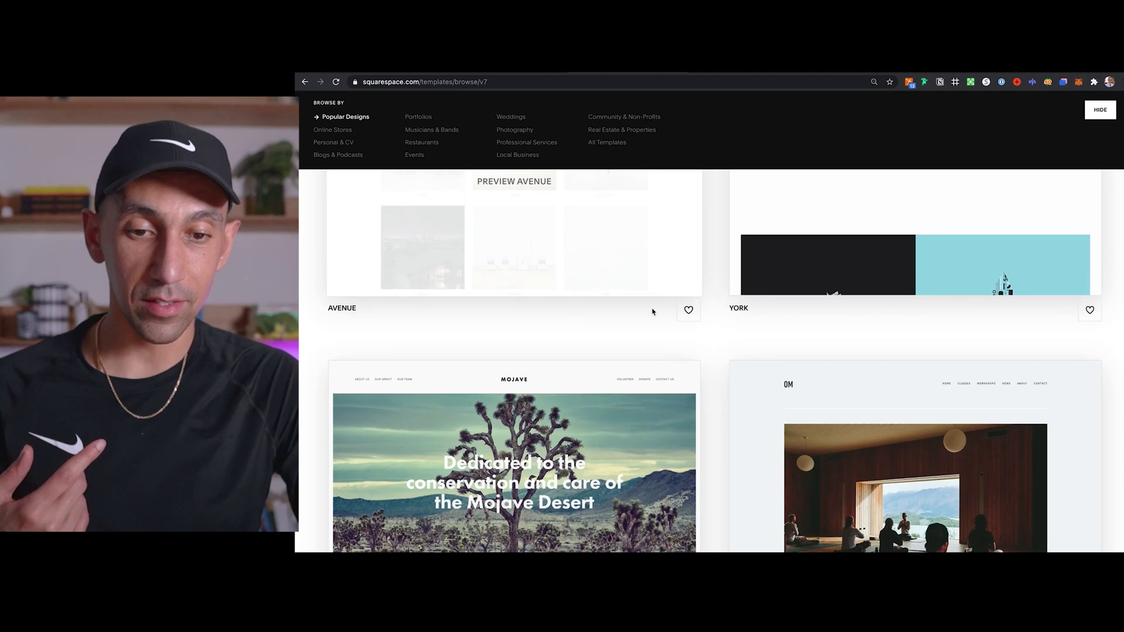
scroll(834, 280, up, 1)
scroll(833, 280, down, 12)
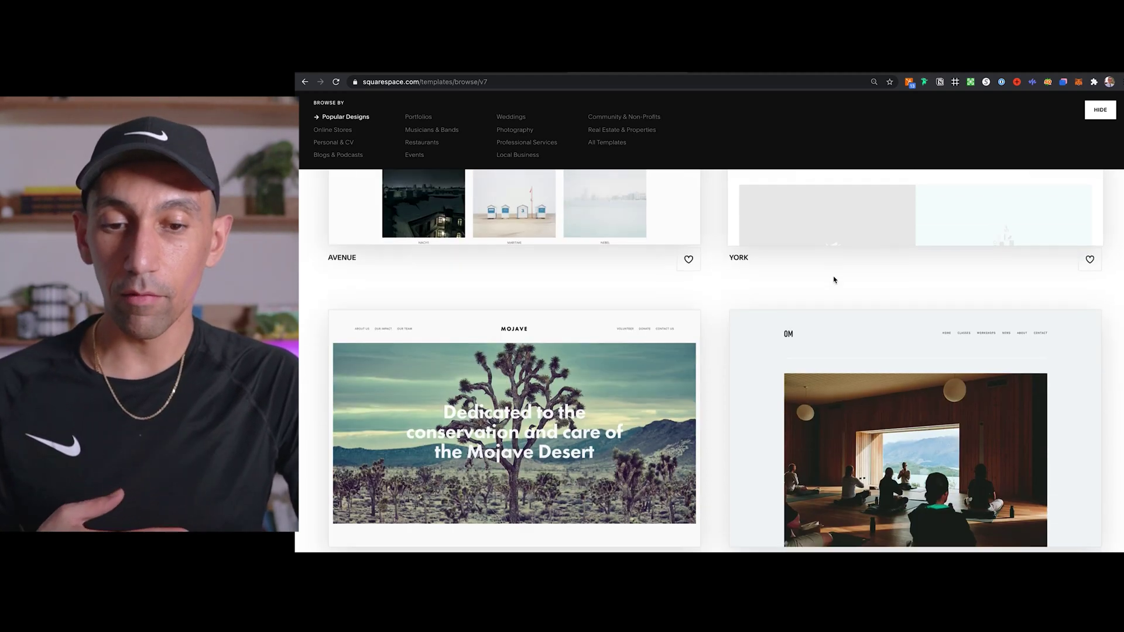
scroll(812, 292, up, 1)
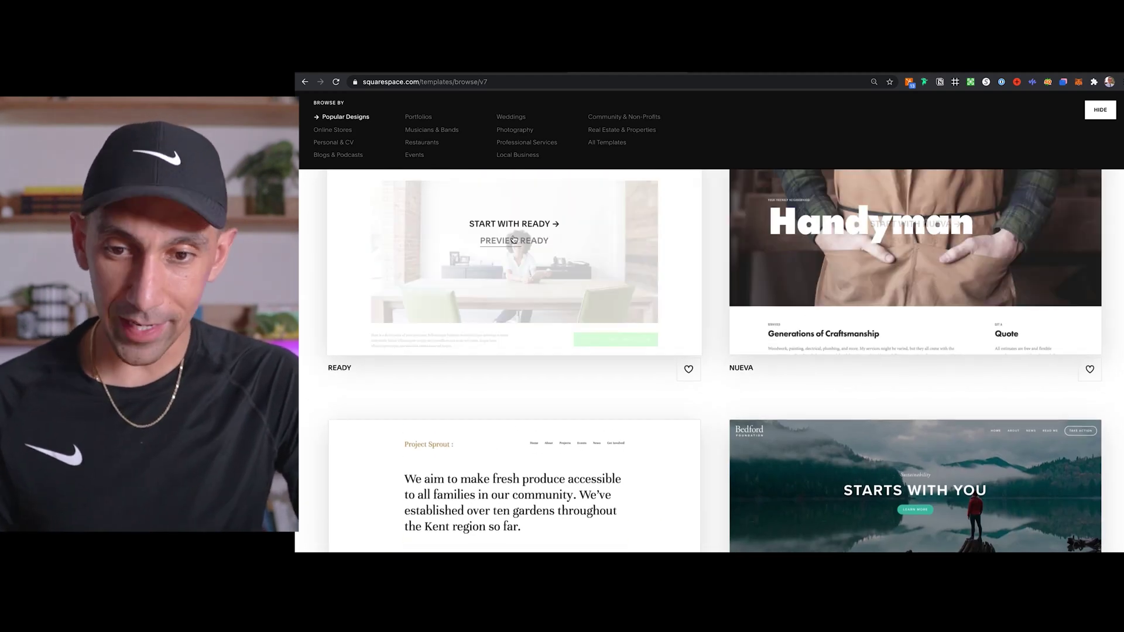
scroll(814, 298, down, 4)
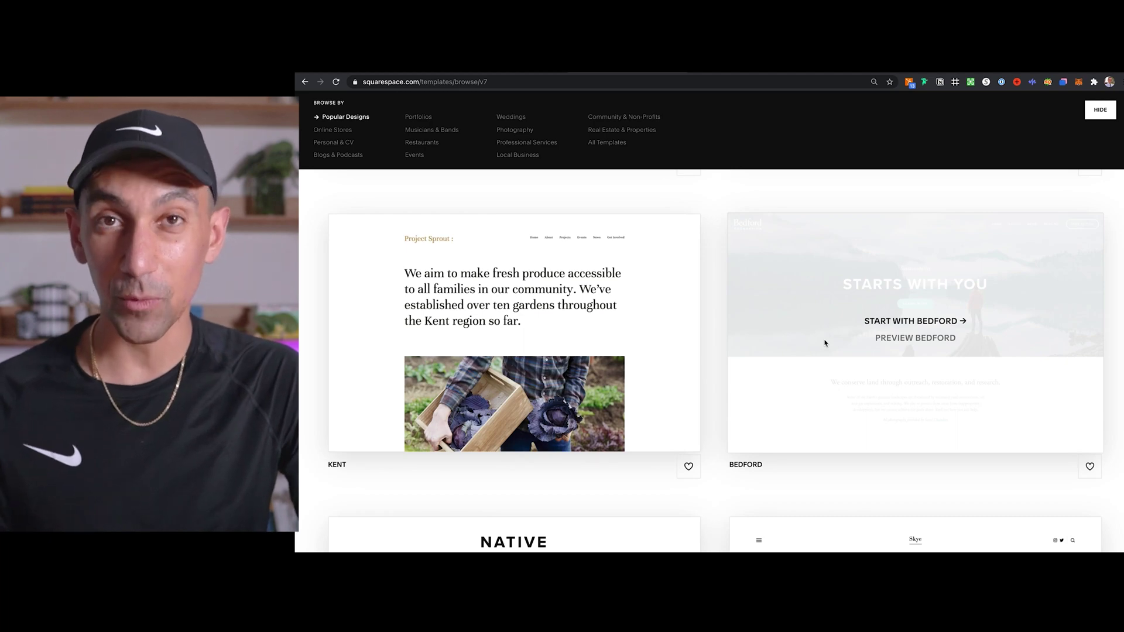
scroll(824, 346, down, 10)
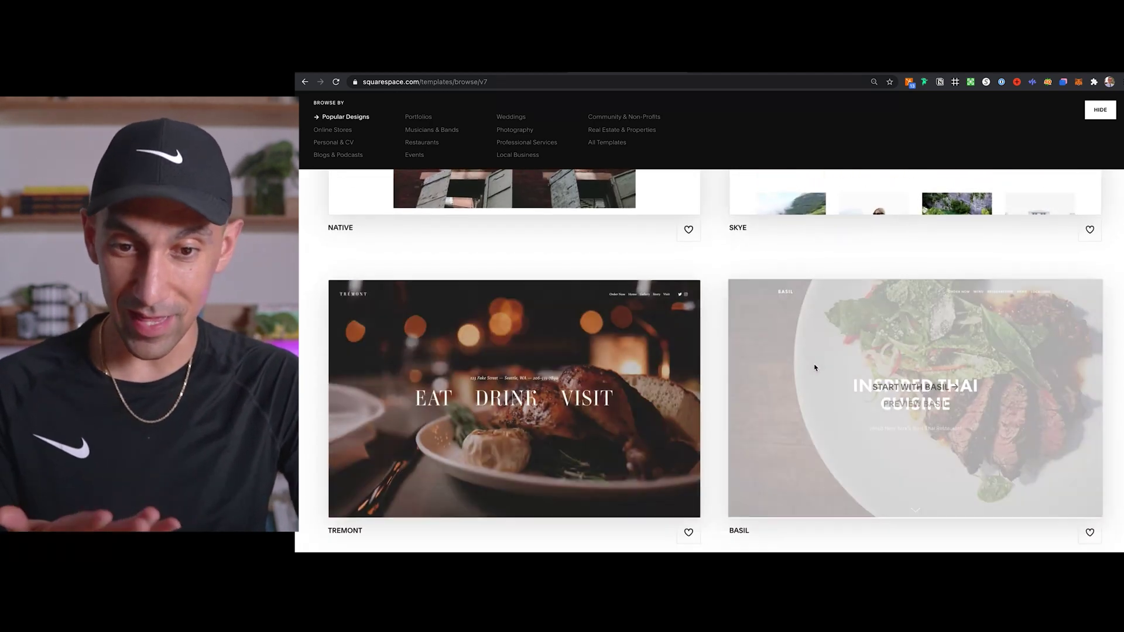
scroll(815, 367, down, 7)
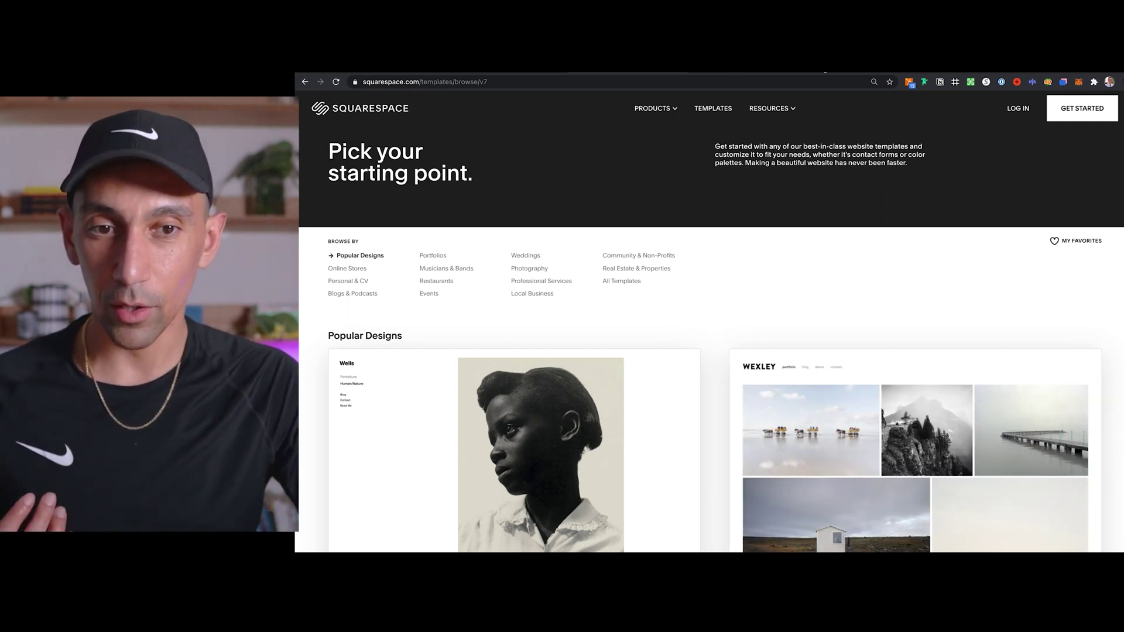
Switch to the support article "Squarespace version 7.1 vs. version 7.0" and read its Templates and Site Styles panel sections
click(844, 71)
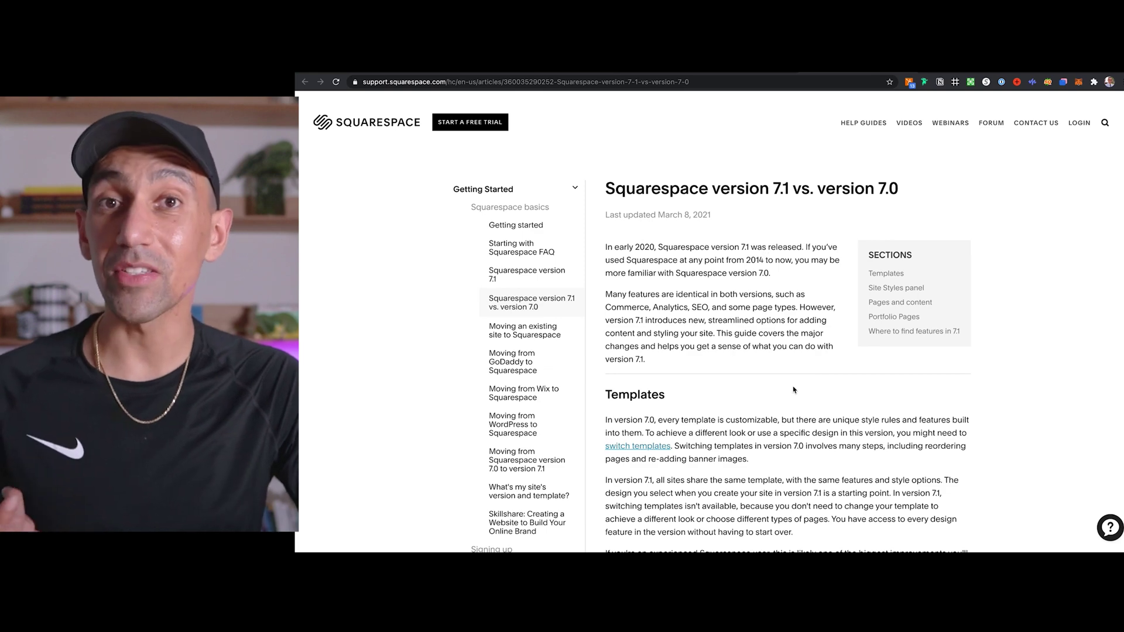
scroll(794, 390, down, 1)
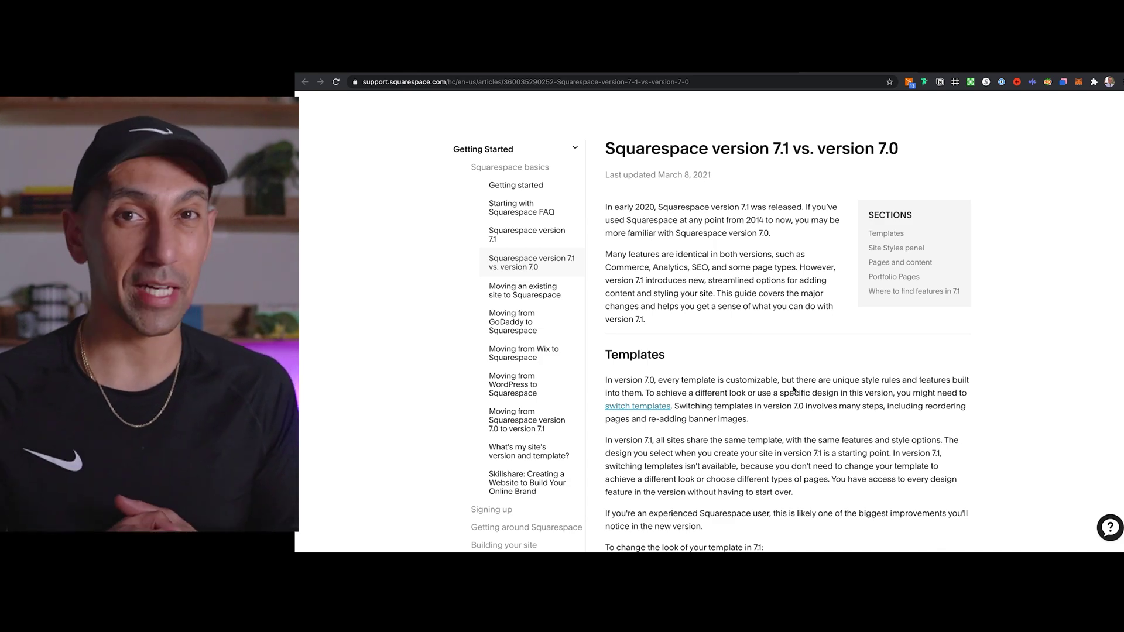
scroll(794, 388, down, 5)
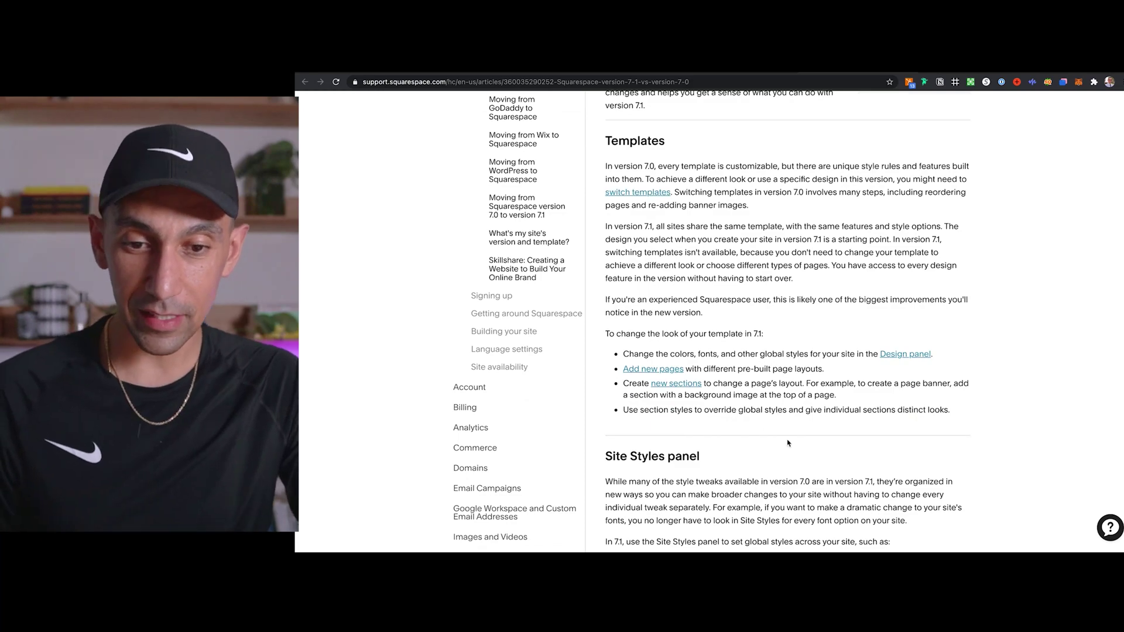
scroll(788, 443, down, 5)
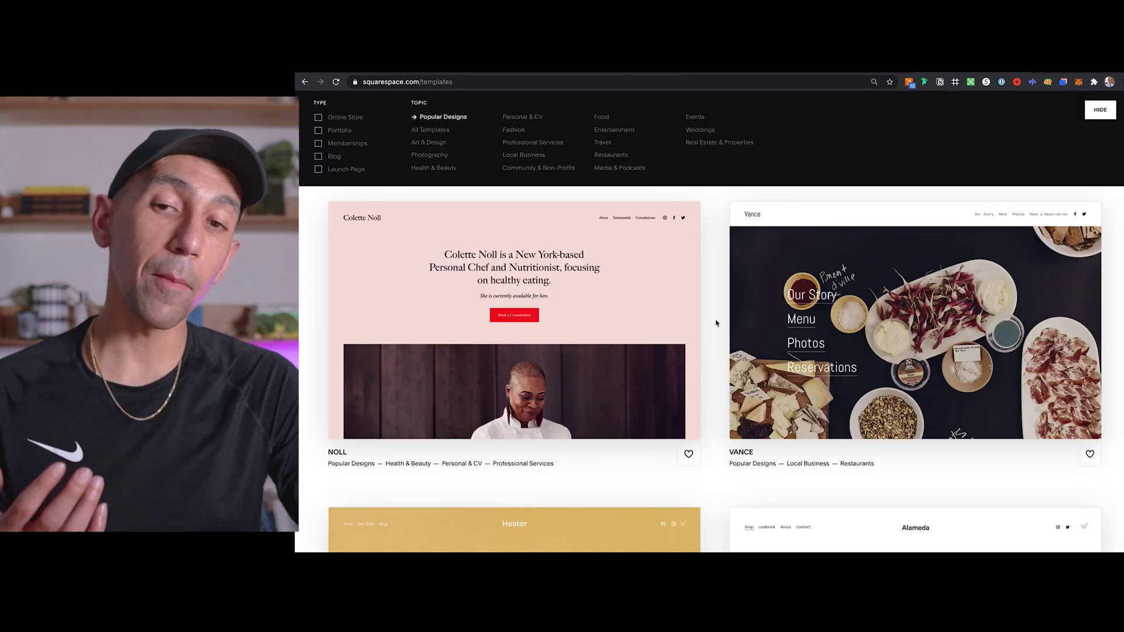
Find the Carmine template in the current template gallery and start a new site with it
scroll(715, 323, up, 10)
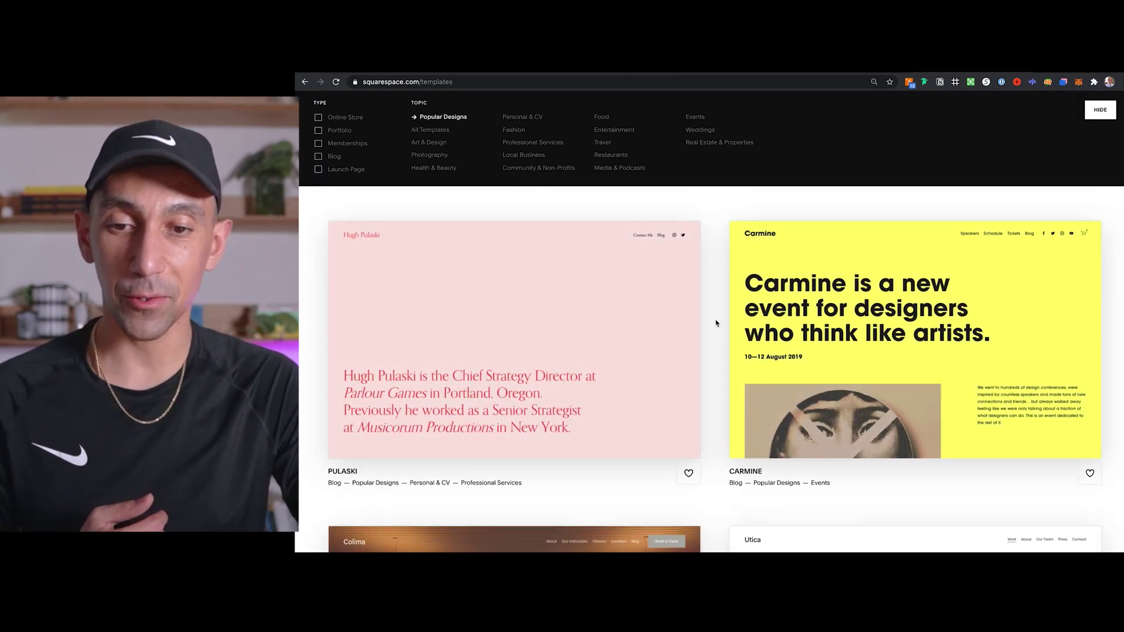
mouse_move(893, 331)
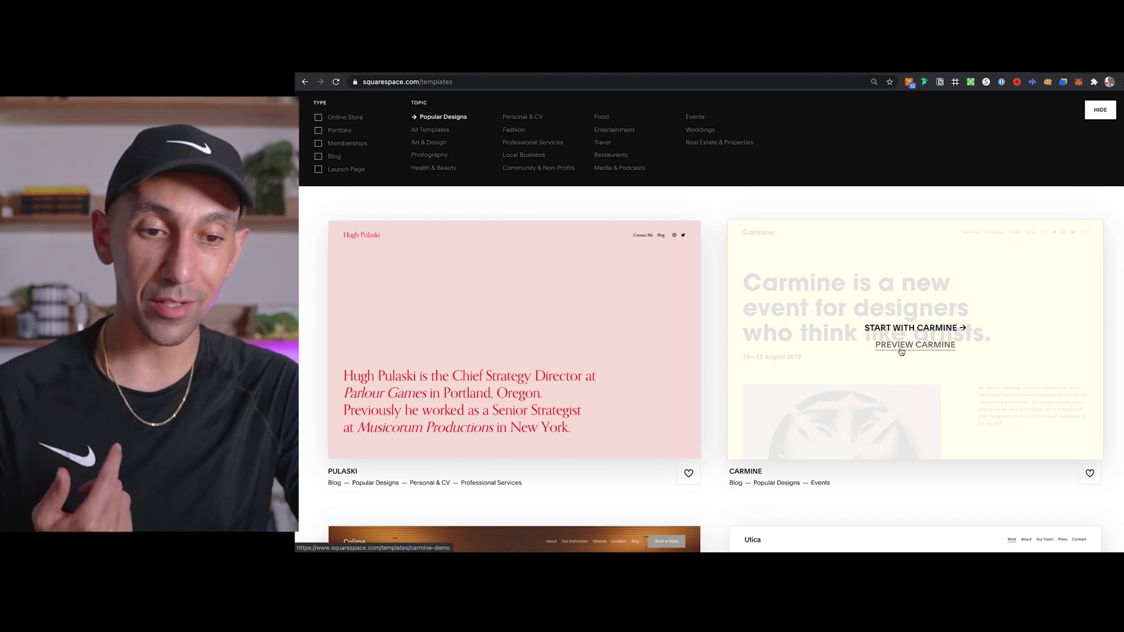
click(902, 327)
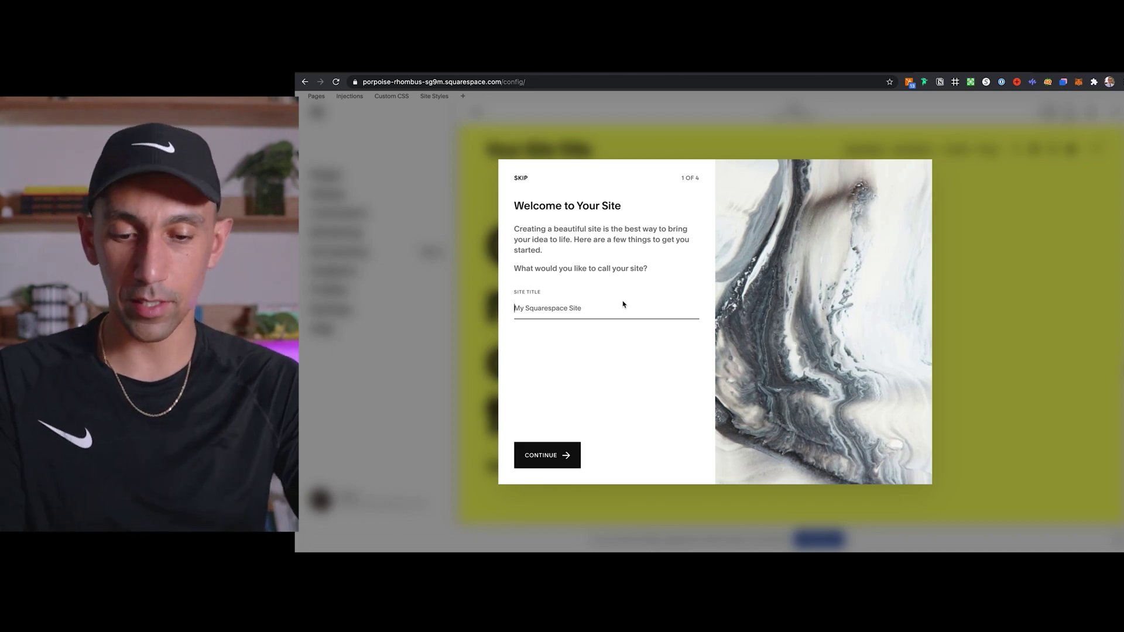
Title the new site "Sample Website" and skip the rest of the welcome introduction
text(Sample W)
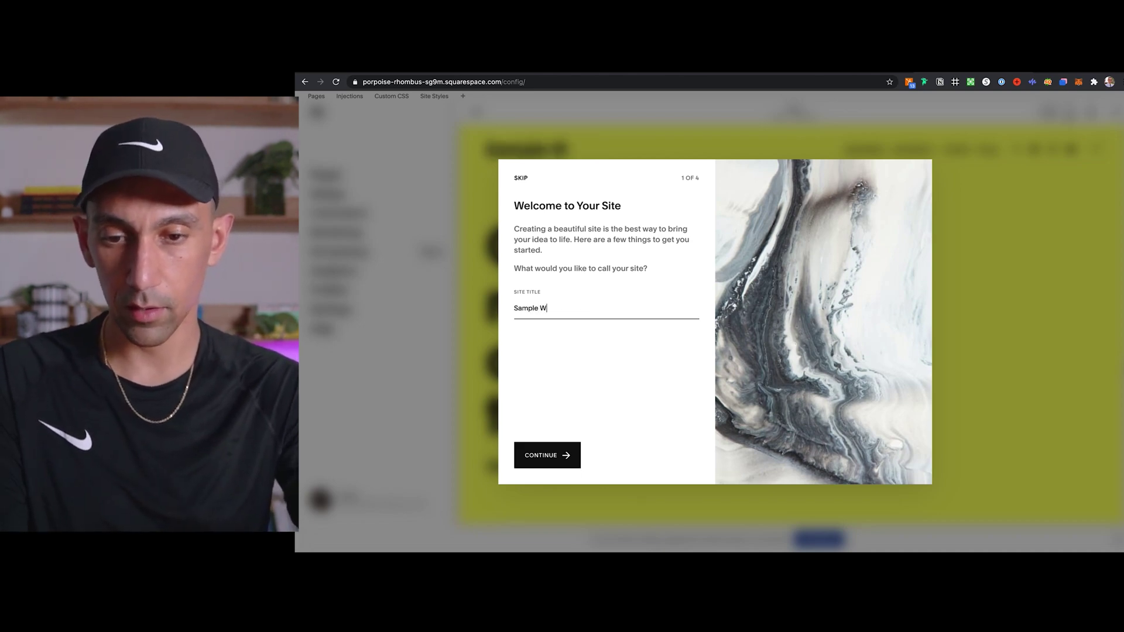
text(ebsite)
key(Return)
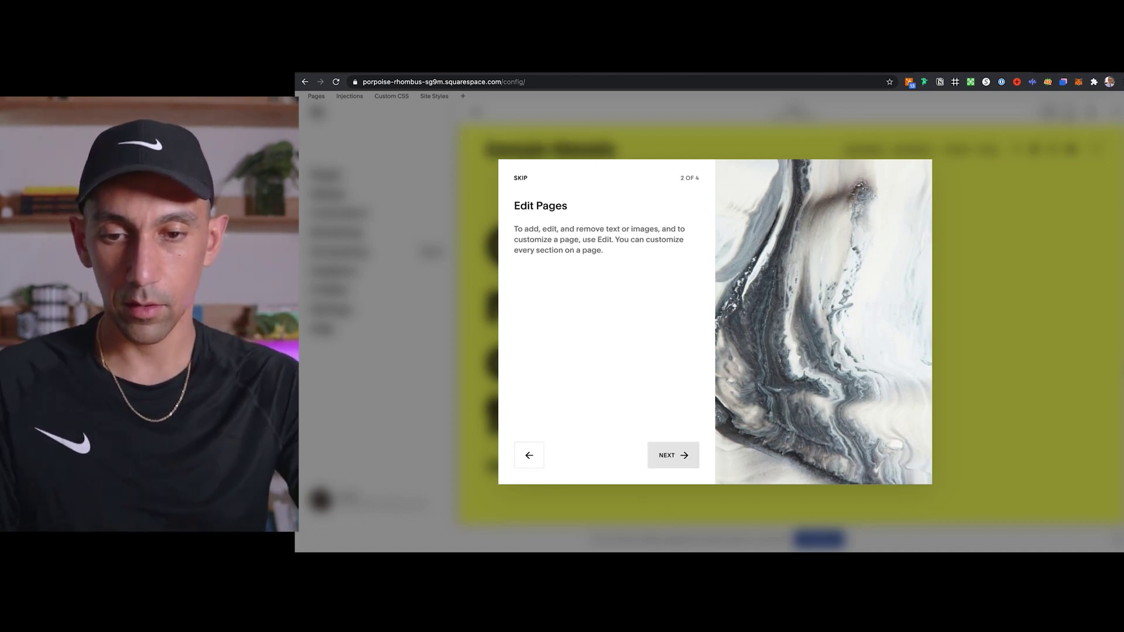
click(665, 462)
click(521, 178)
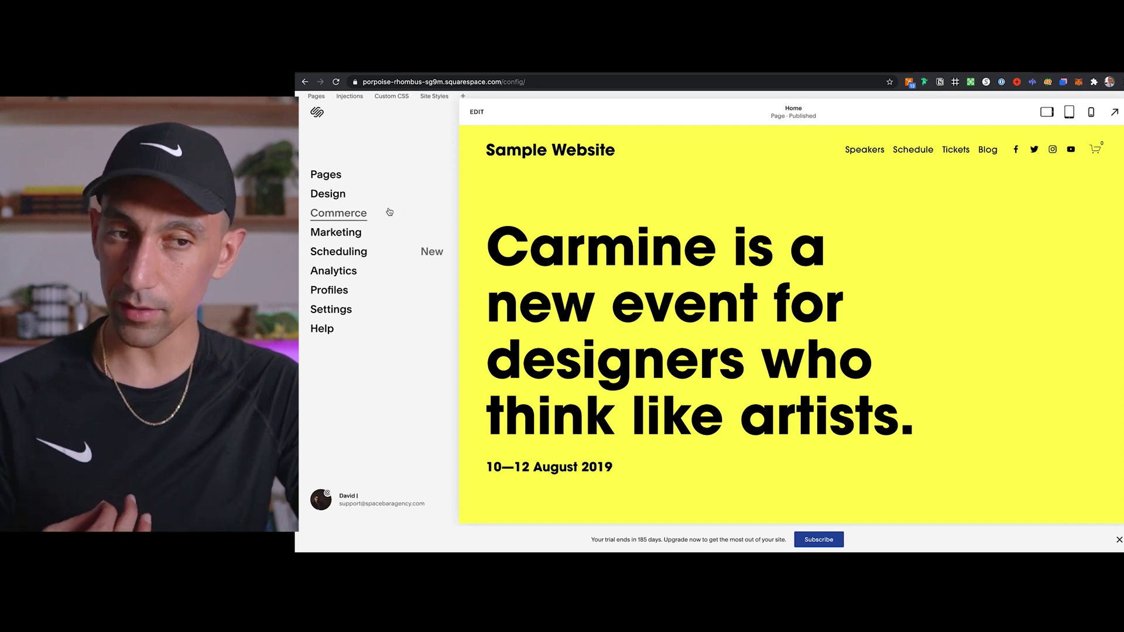
Open the color settings in the site-wide styles and examine the palette, the color themes and their use on the Home page
click(336, 197)
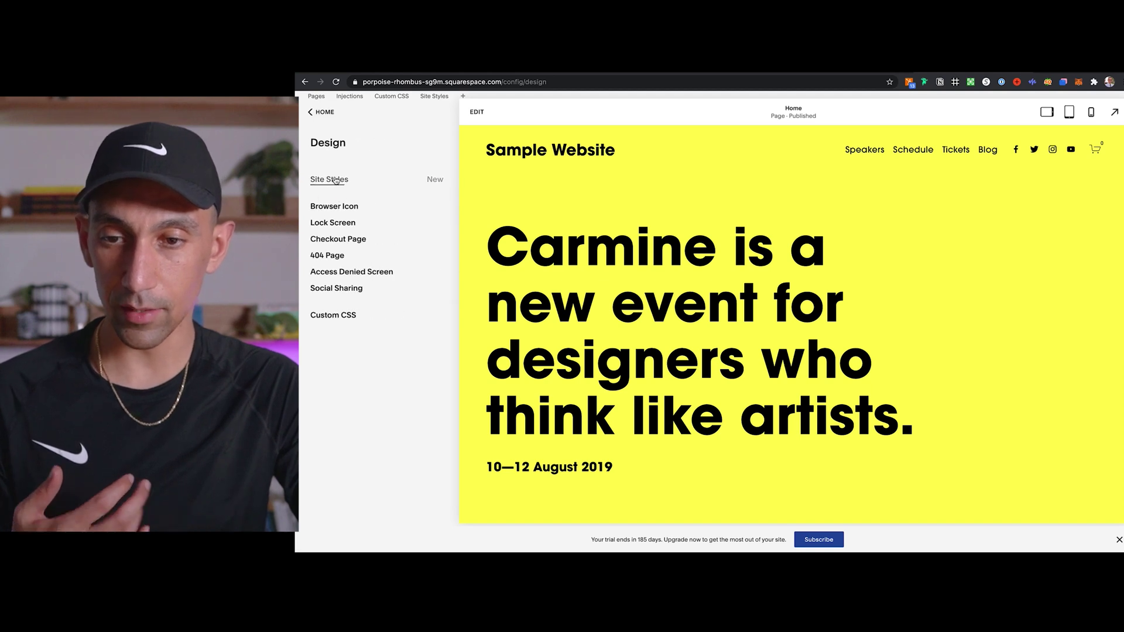
click(336, 180)
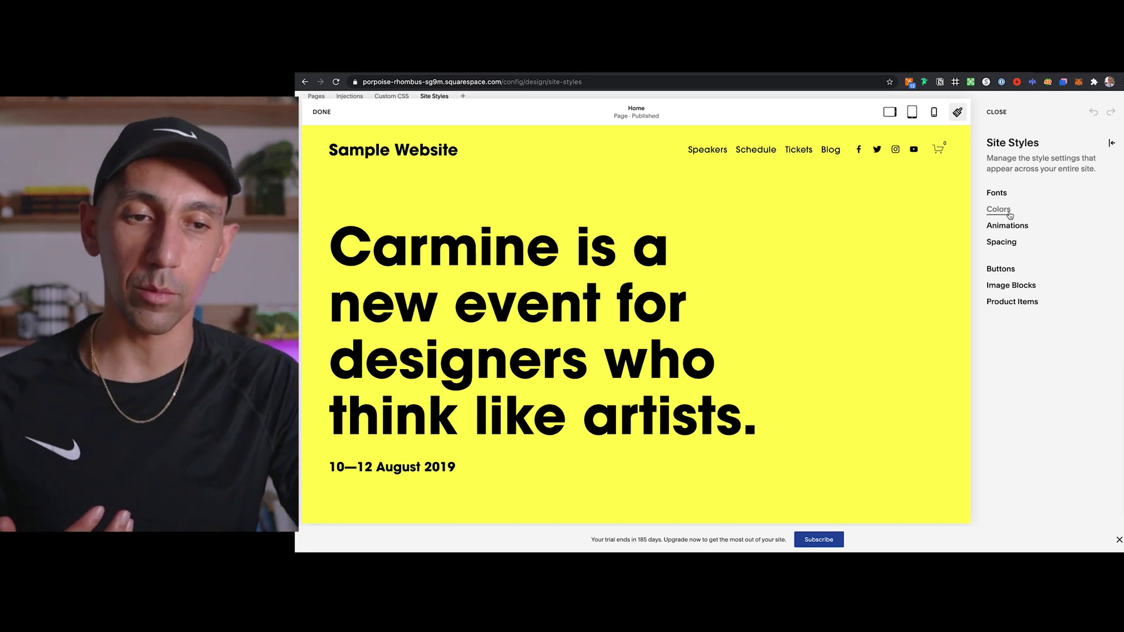
click(998, 210)
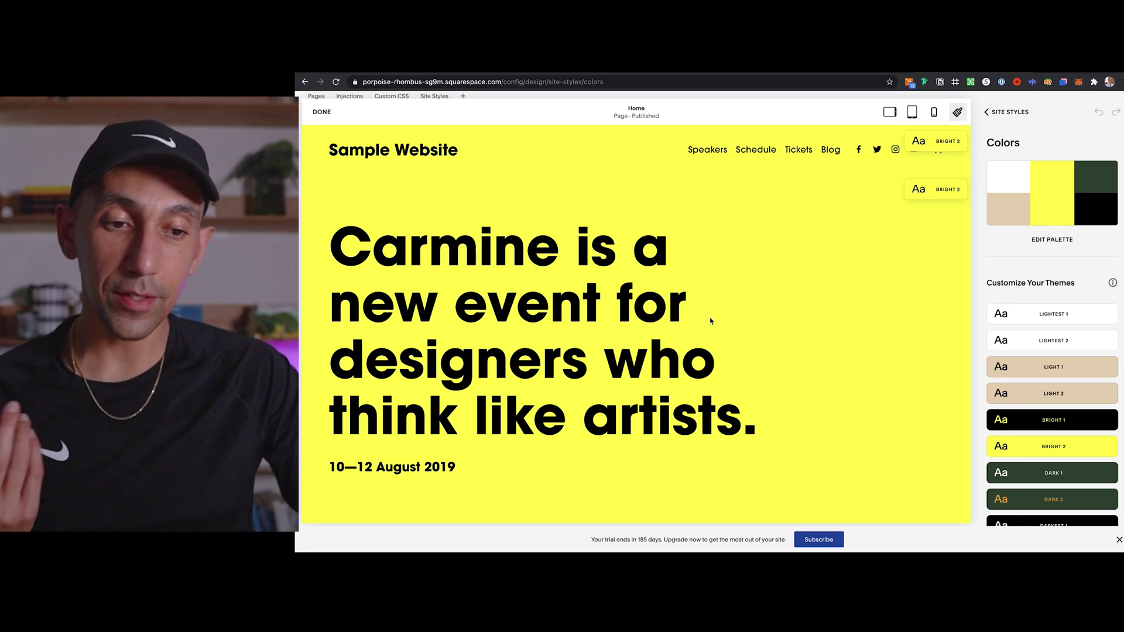
scroll(1031, 310, down, 2)
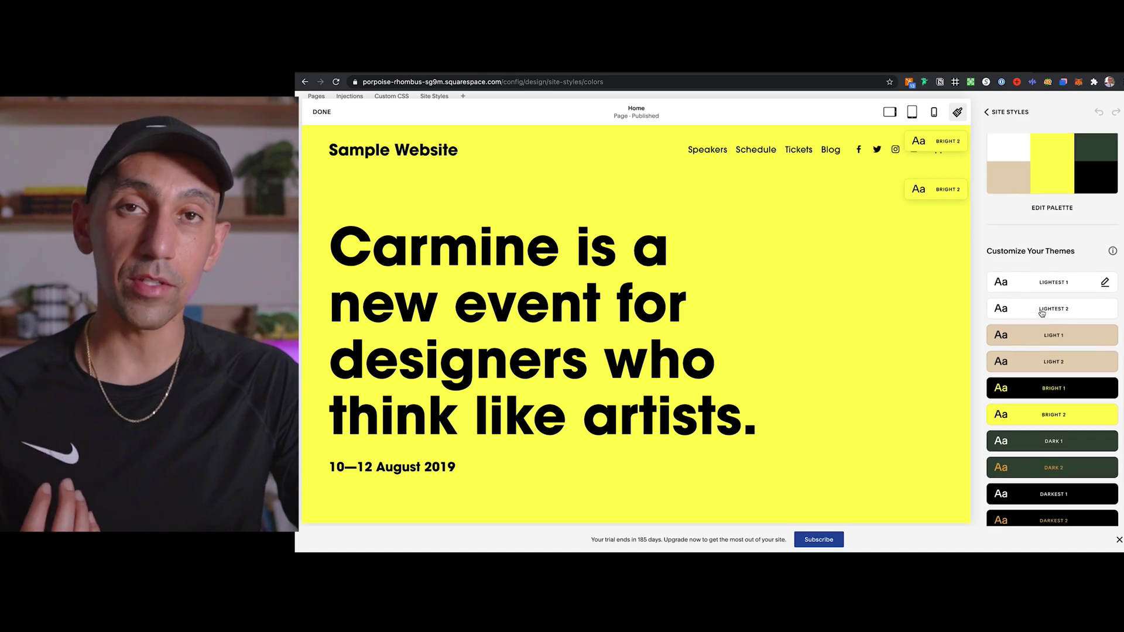
scroll(804, 350, down, 10)
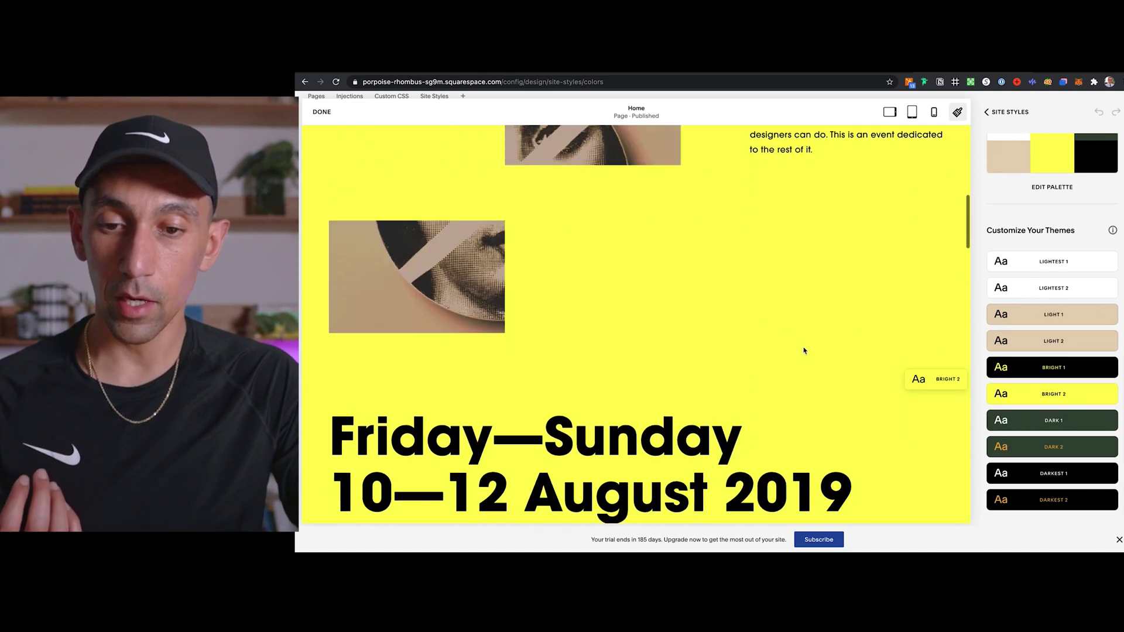
scroll(803, 350, down, 15)
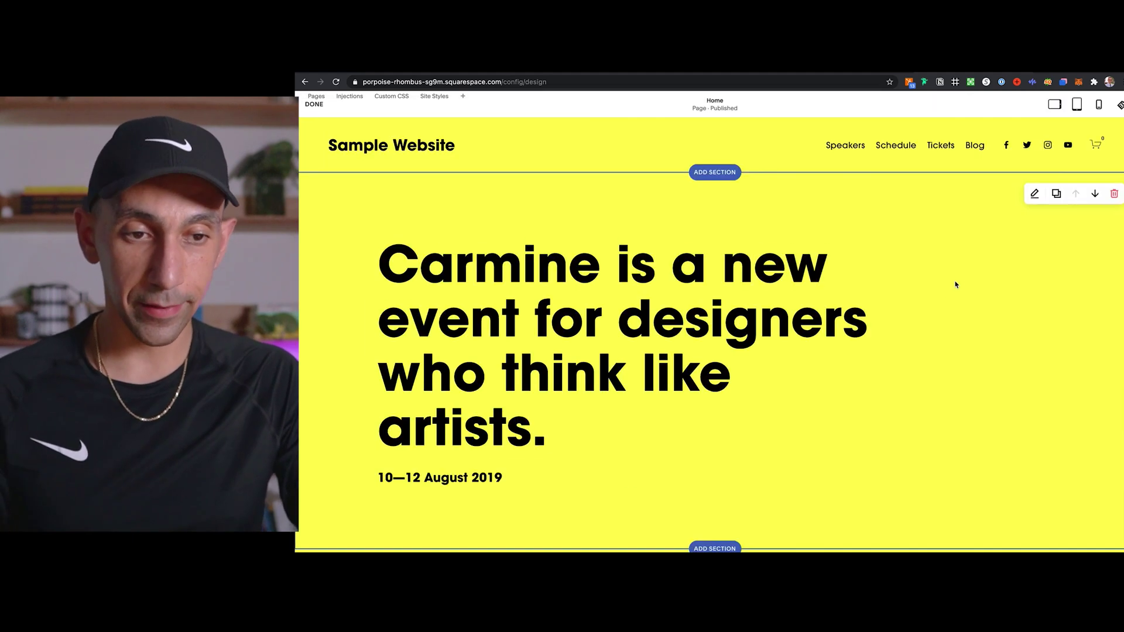
Review the format and background options of the Home page's first section and apply the Light 1 color theme to it
click(1034, 197)
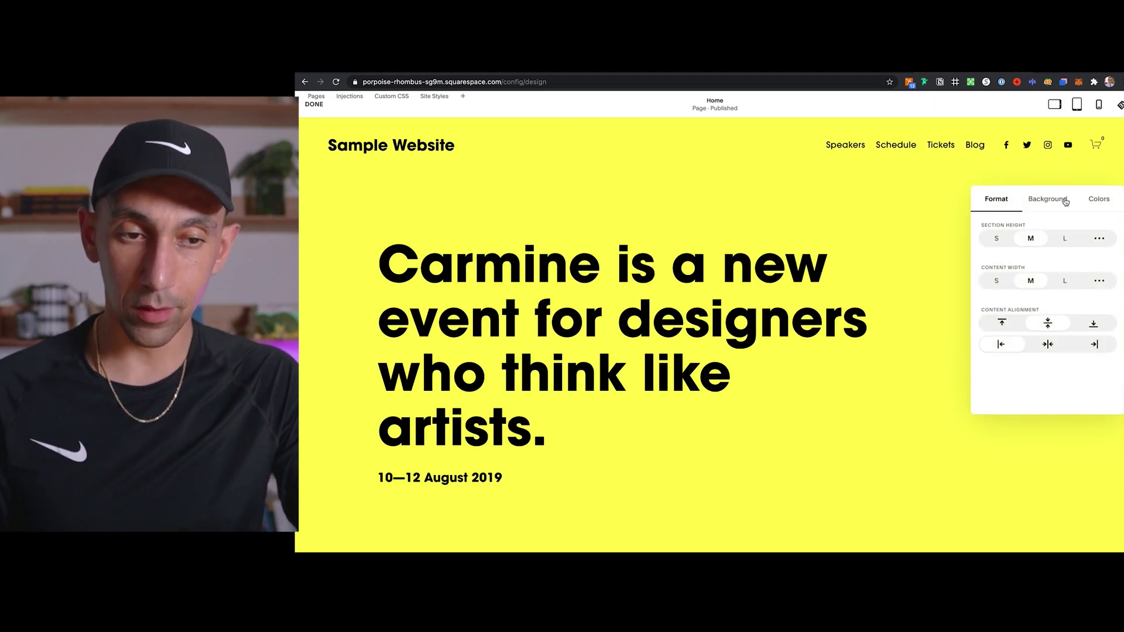
click(1059, 202)
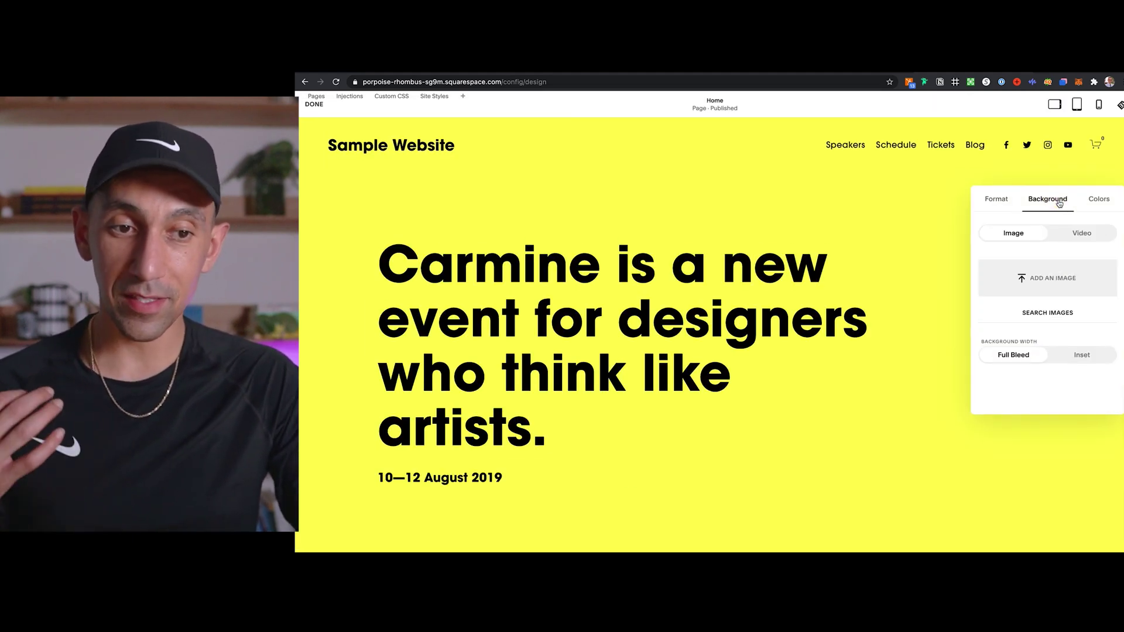
click(1096, 202)
click(1050, 310)
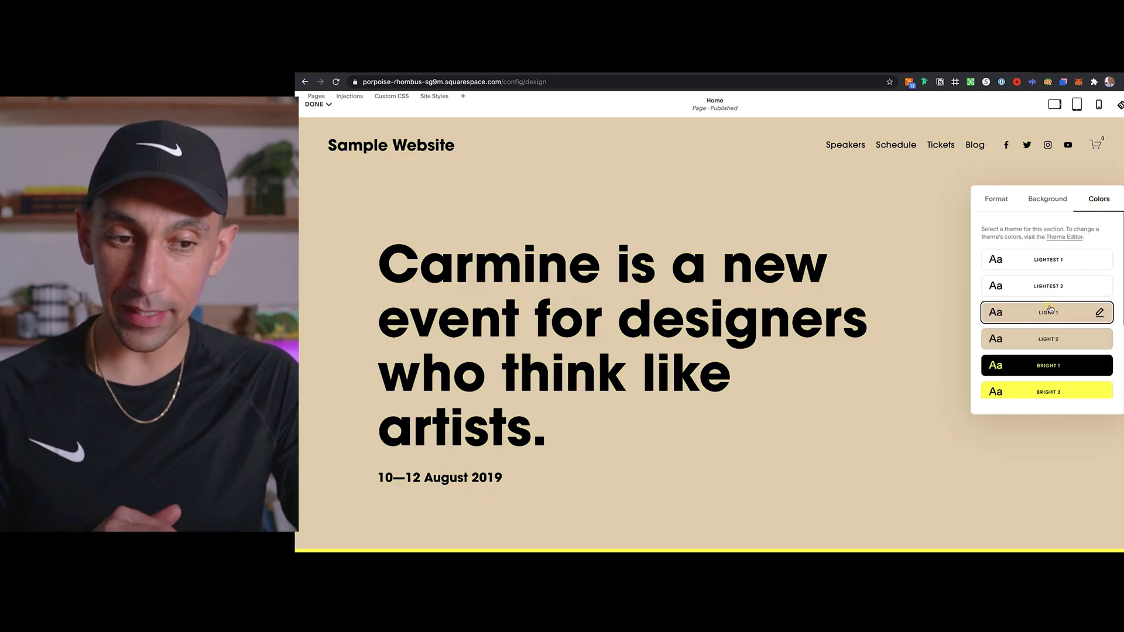
Try the Bright 1, Light 2, Dark 1, Darkest 1 and Darkest 2 color themes on the Home page's first section
scroll(1050, 309, down, 1)
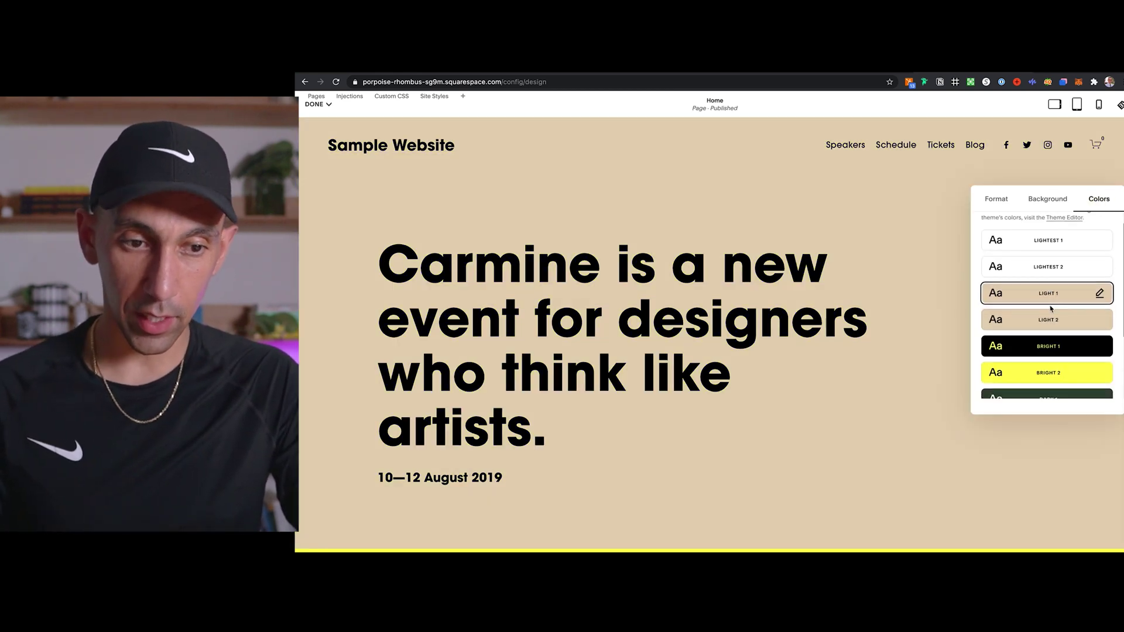
click(1057, 344)
scroll(1060, 328, down, 1)
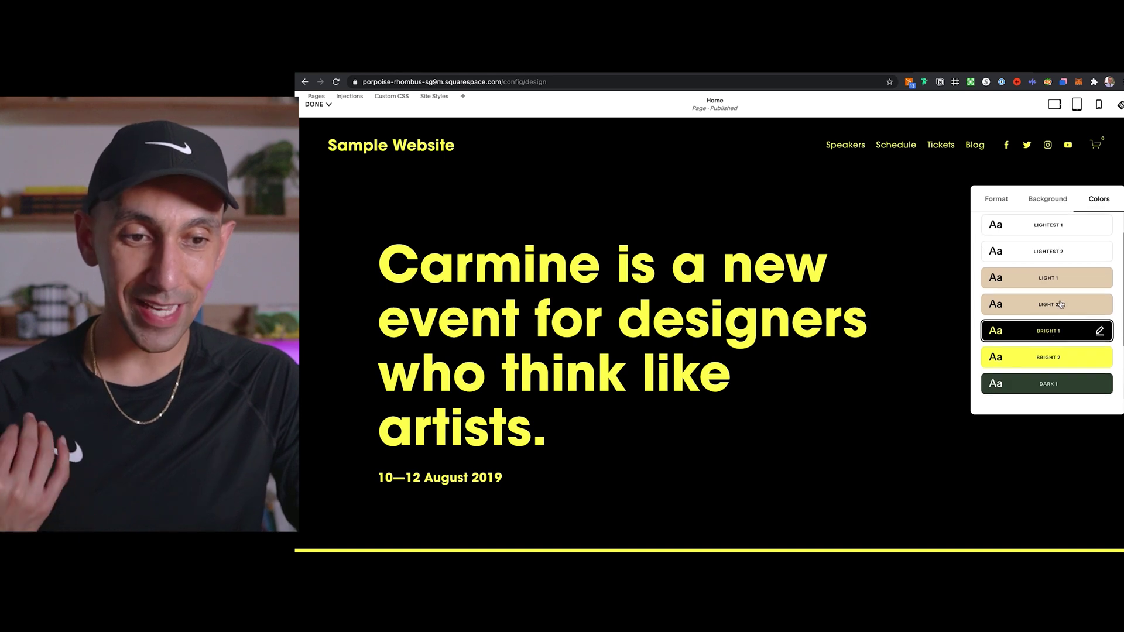
click(1060, 304)
scroll(1062, 316, down, 2)
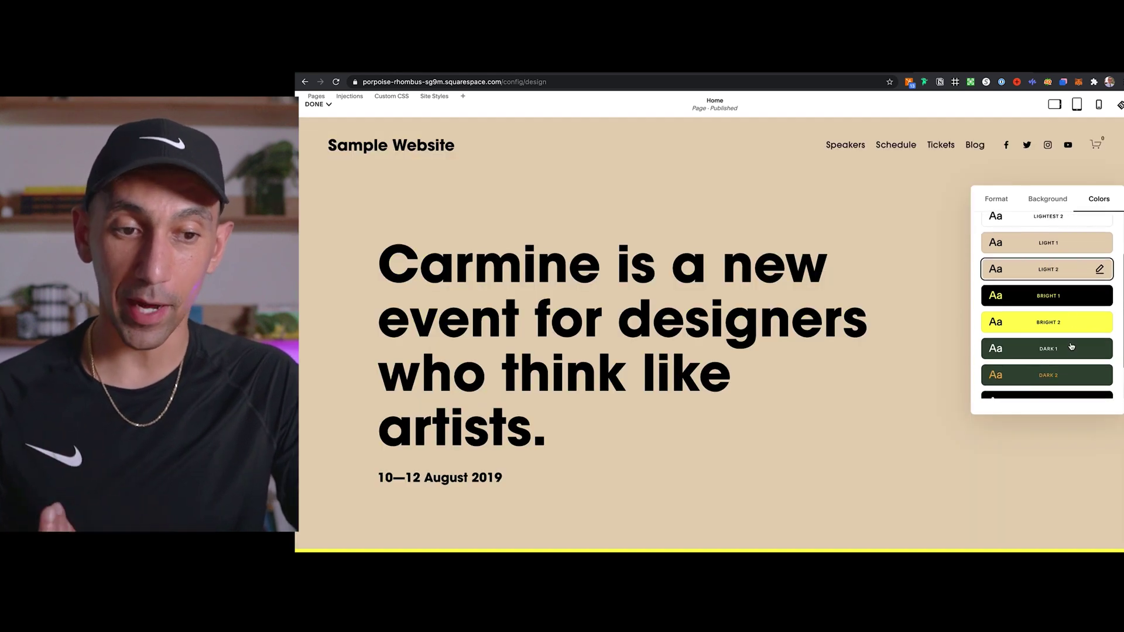
click(1071, 347)
scroll(1071, 348, down, 2)
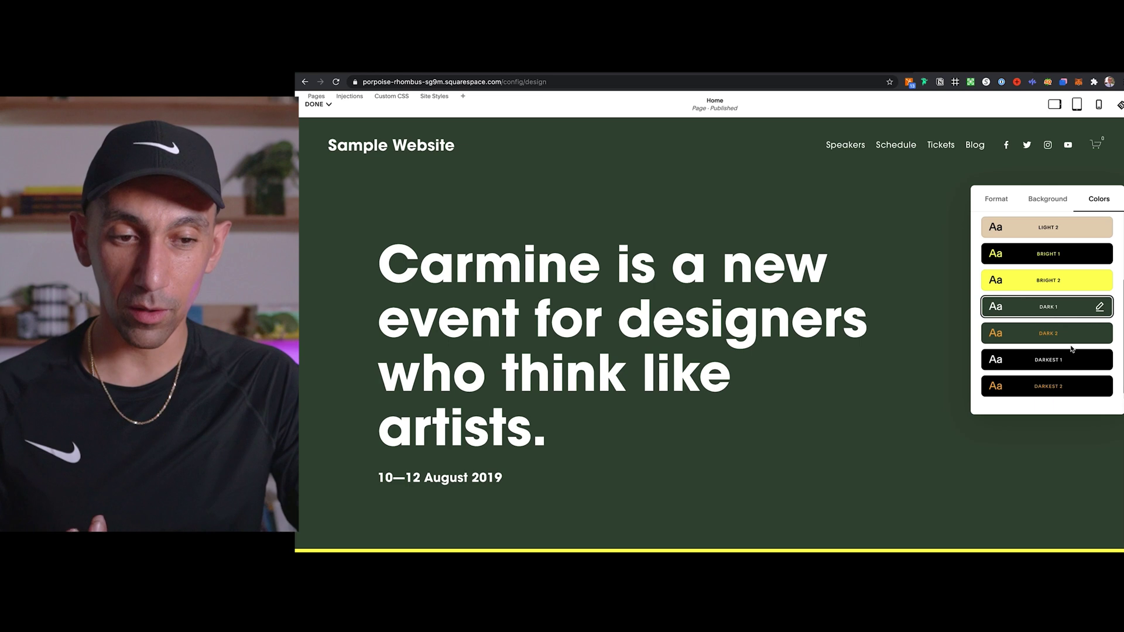
click(1071, 359)
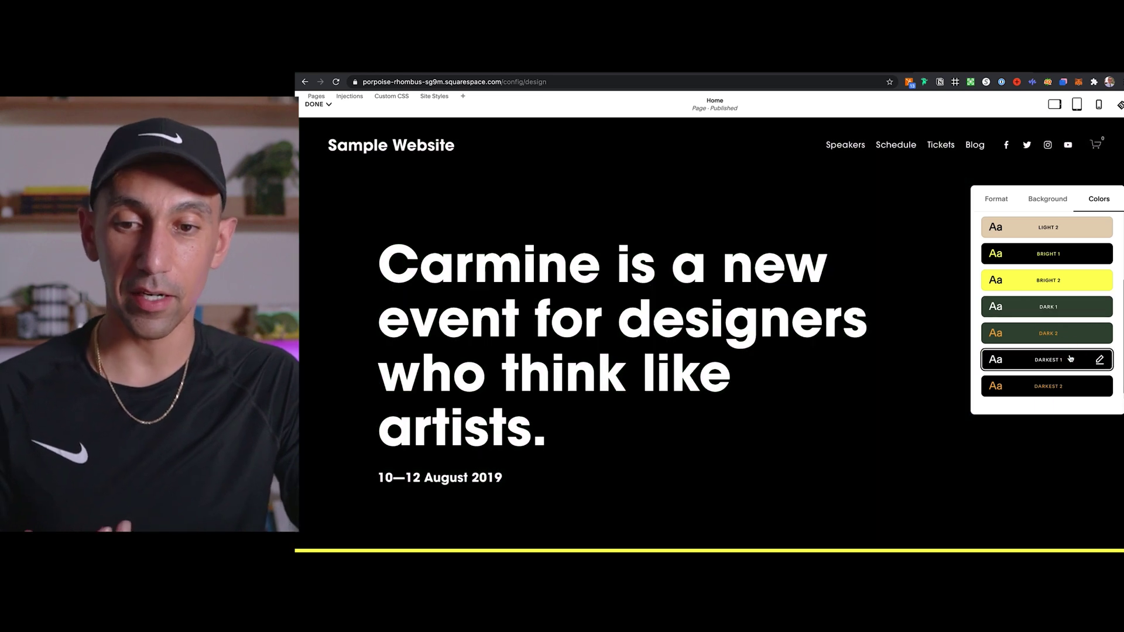
click(1063, 390)
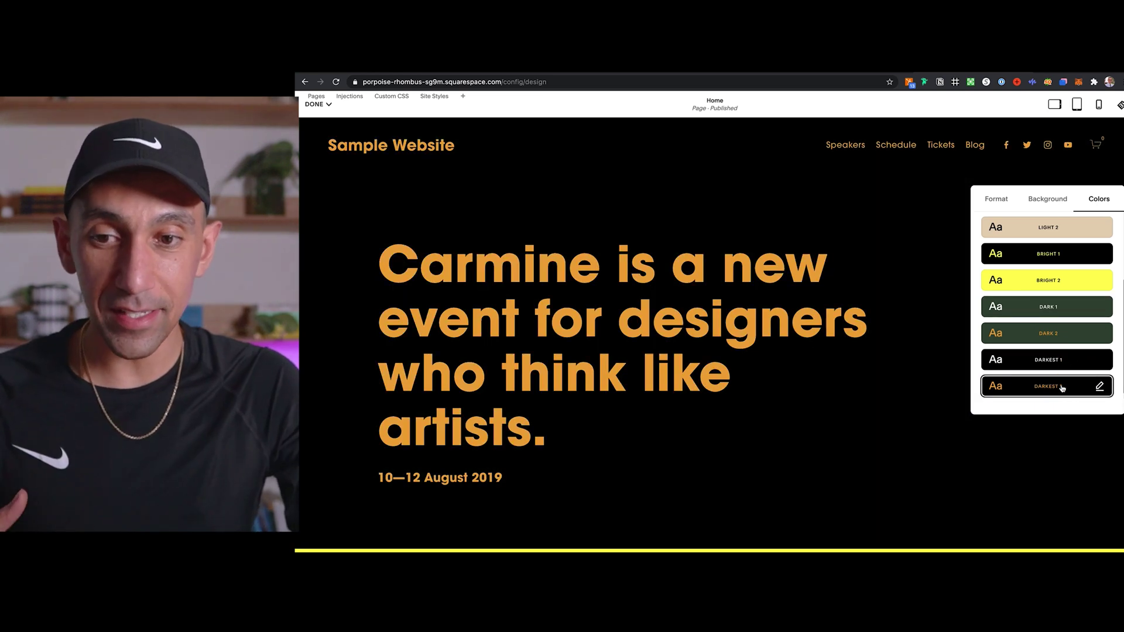
Apply the Bright 2 color theme to the Home page's first section
click(1055, 289)
scroll(1054, 291, up, 3)
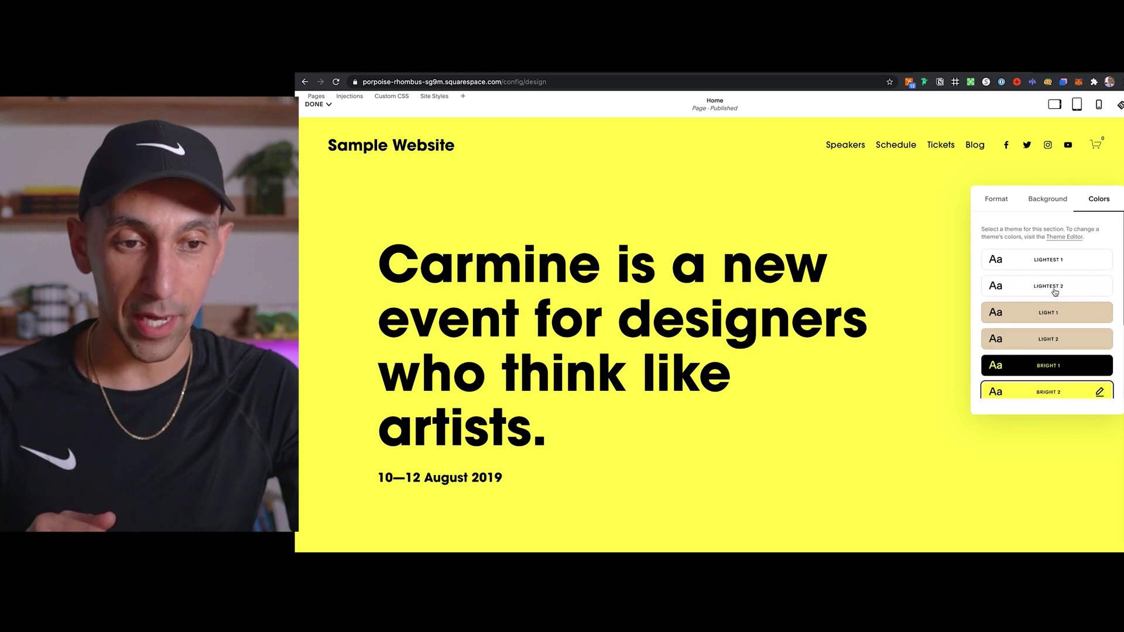
key(Escape)
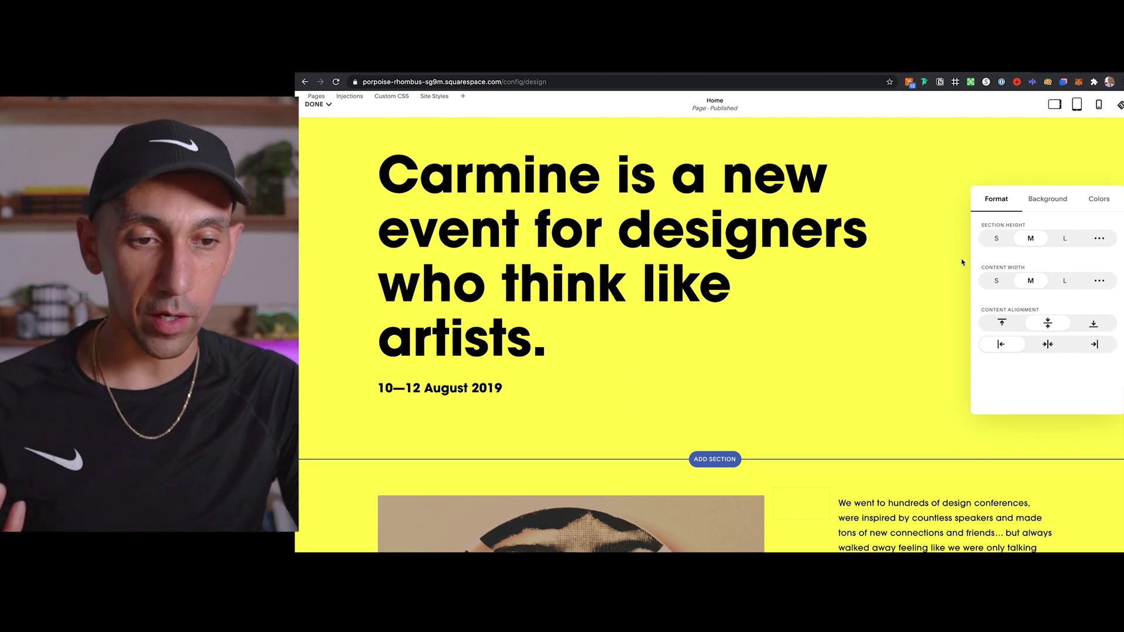
Set the first section's height to L and its content width to M, trying the small option of each
click(999, 240)
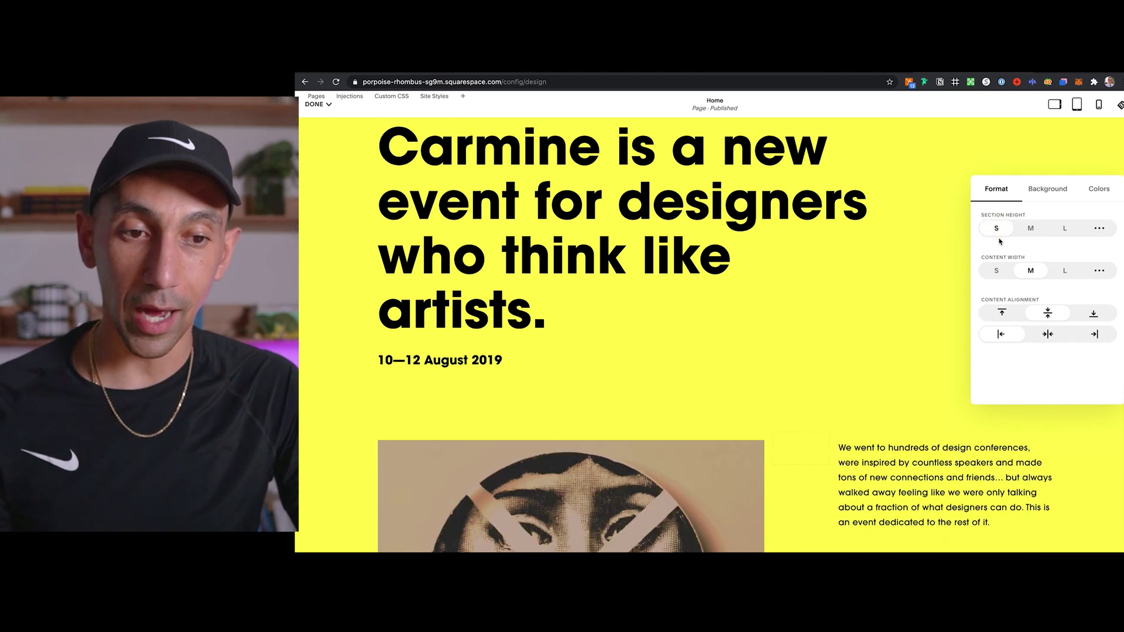
scroll(973, 268, up, 2)
click(1060, 229)
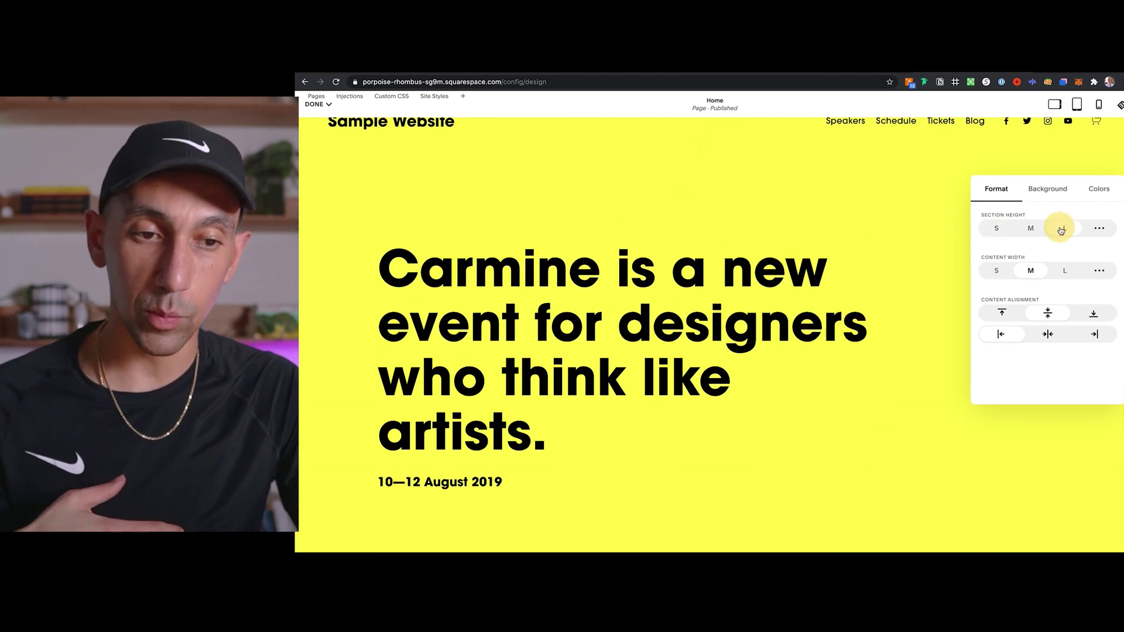
click(1002, 272)
click(1022, 273)
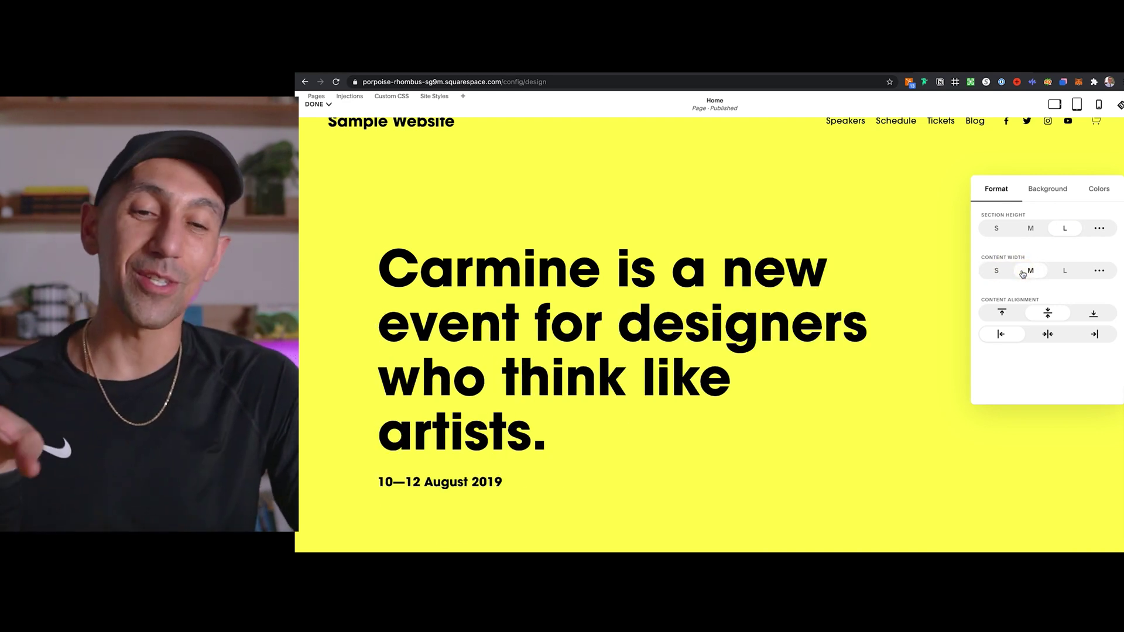
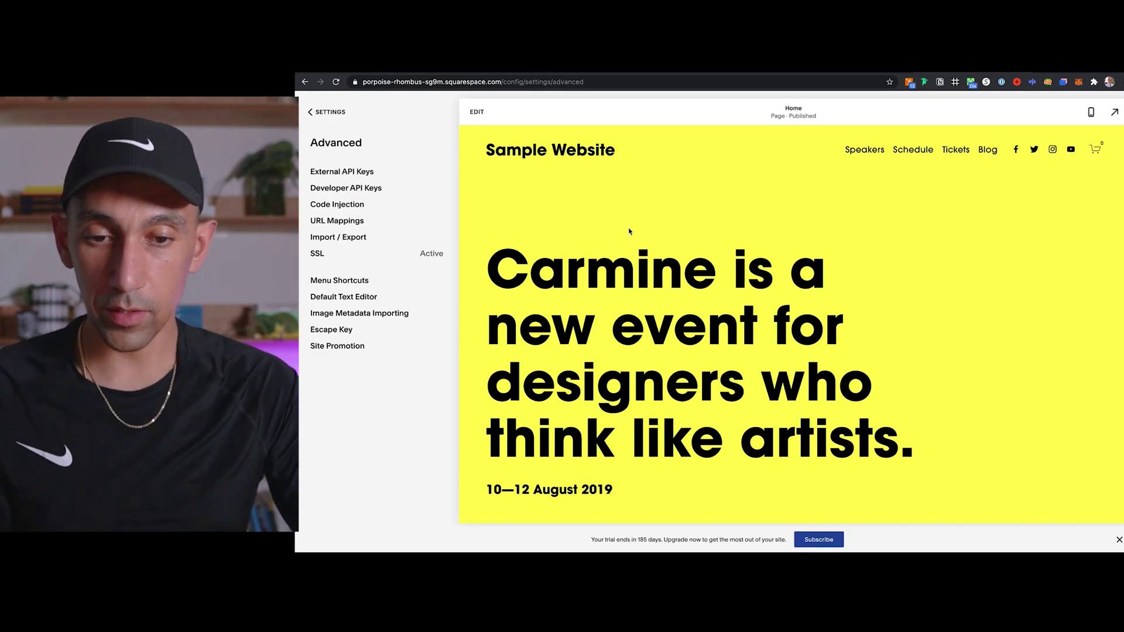
Open the Home page for editing from its headline and look over the first section down to its lower edge
scroll(757, 252, down, 5)
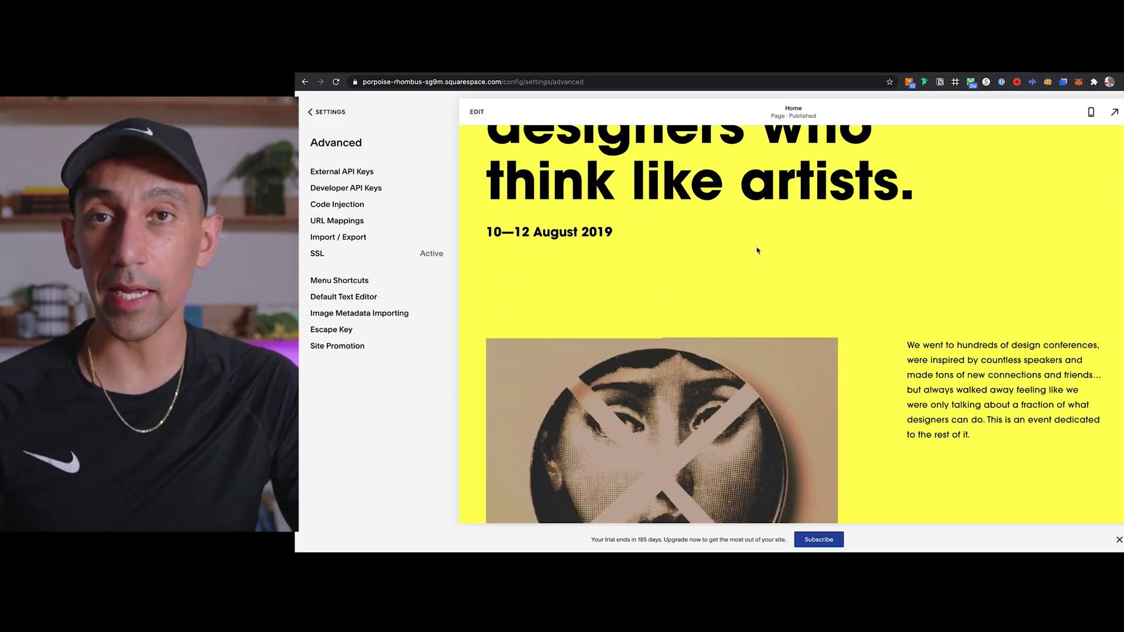
double_click(758, 186)
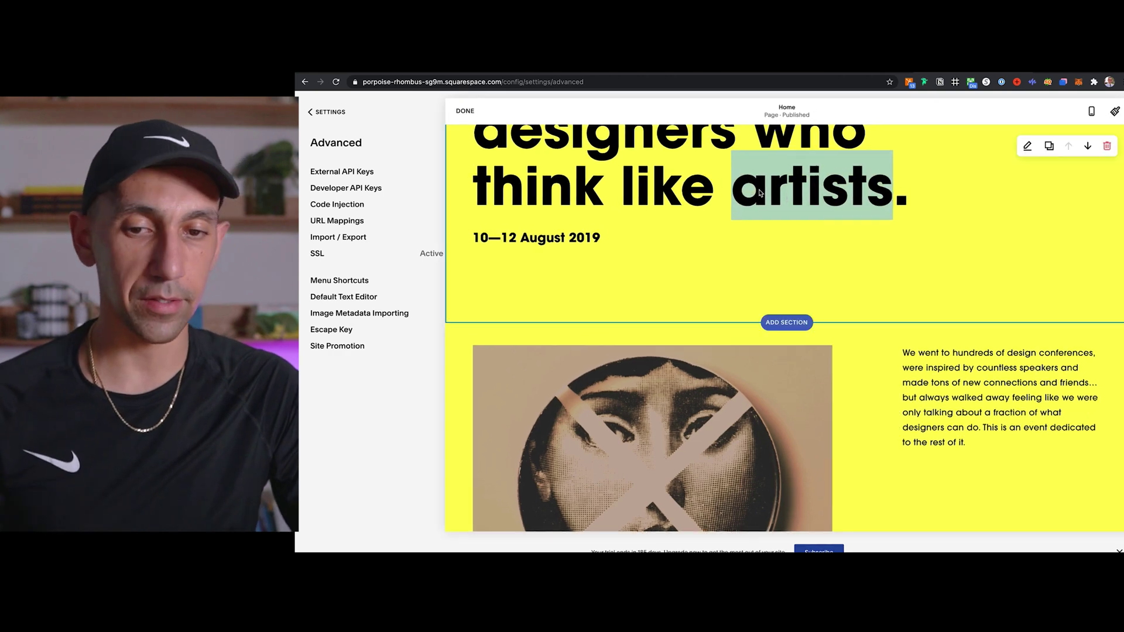
scroll(759, 231, down, 1)
scroll(757, 249, up, 6)
scroll(756, 252, down, 2)
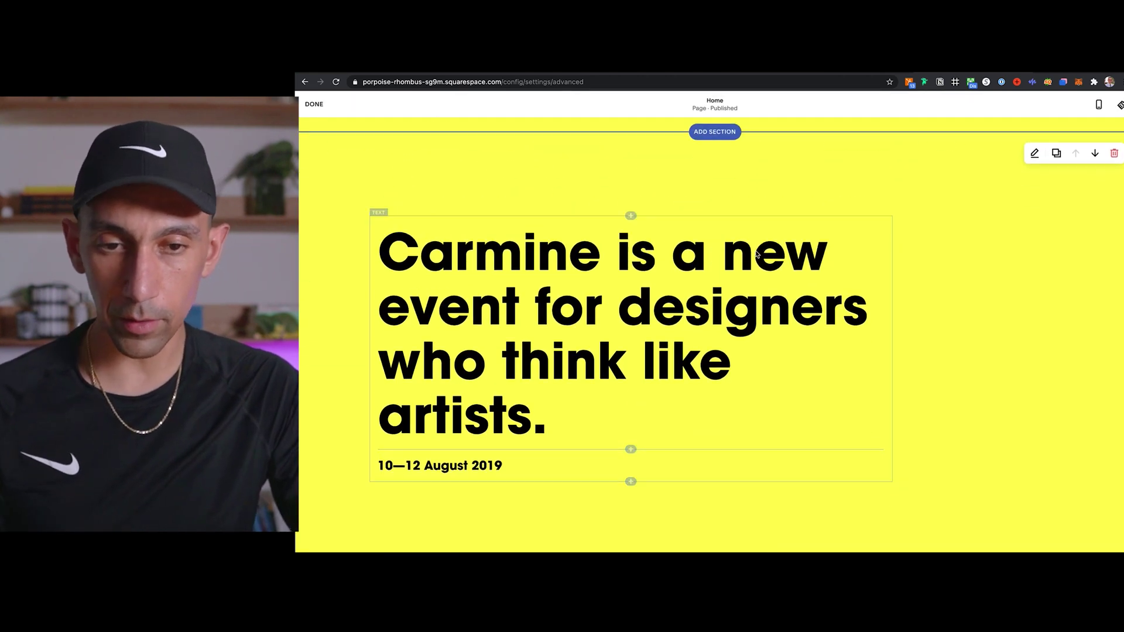
scroll(756, 252, down, 2)
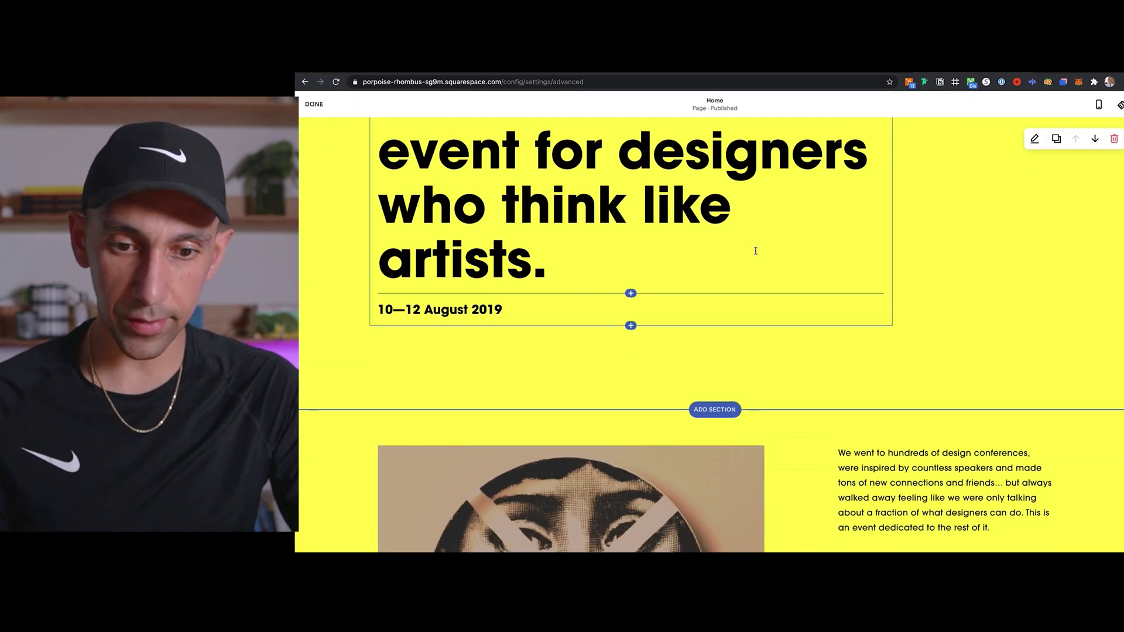
Browse the gallery section layouts and add the two-column simple grid gallery directly below the Home page's first section
click(715, 413)
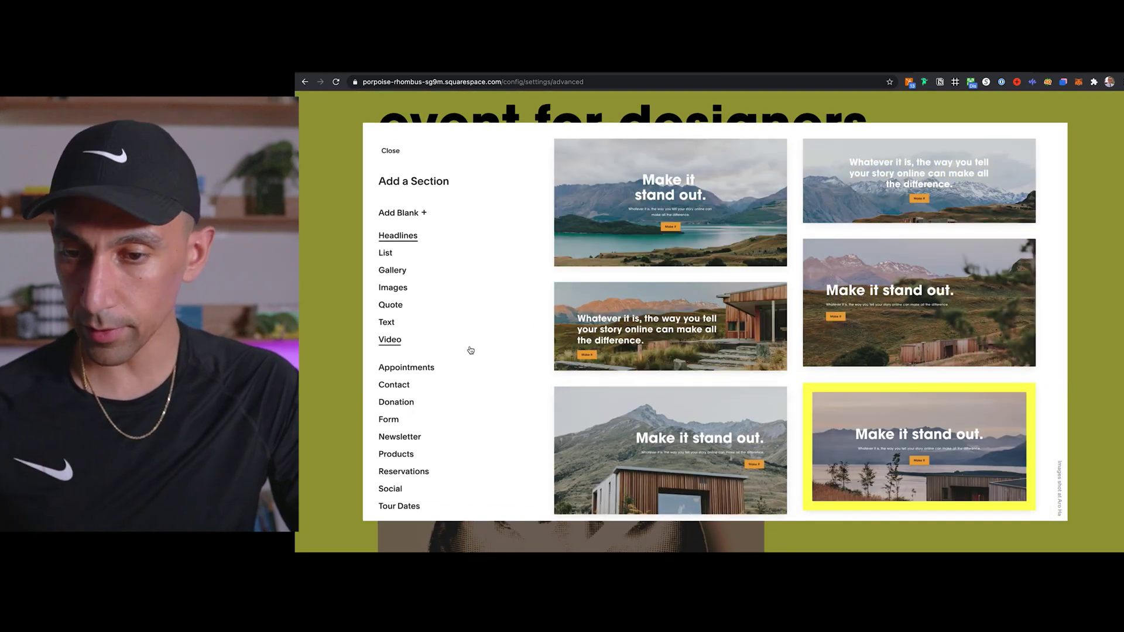
click(397, 276)
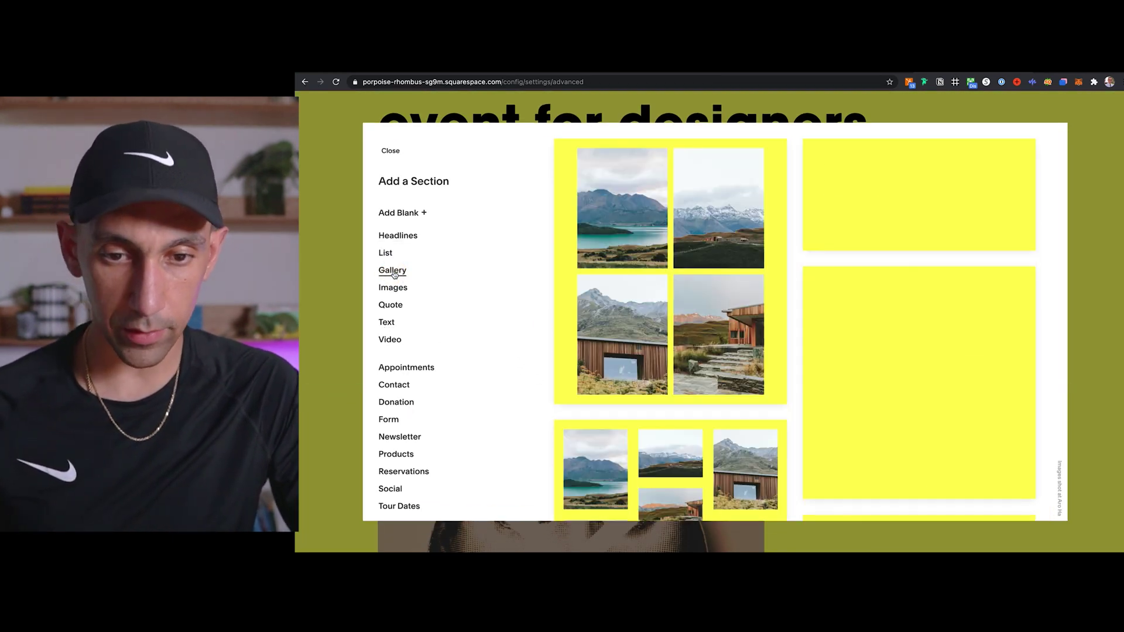
scroll(857, 287, down, 2)
scroll(858, 287, down, 1)
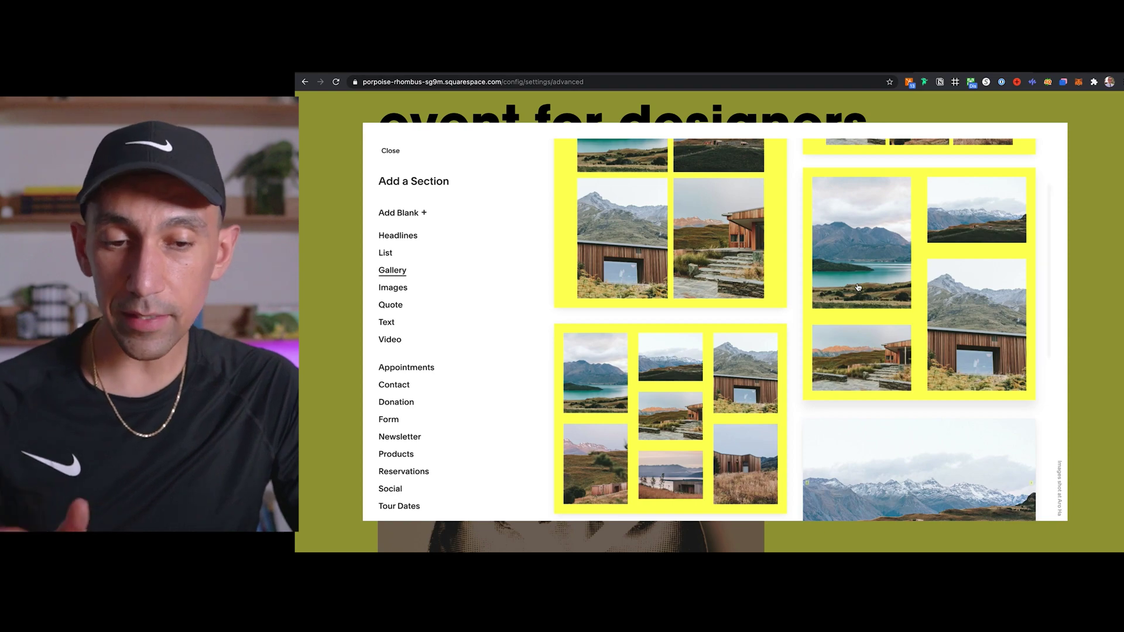
scroll(857, 287, down, 3)
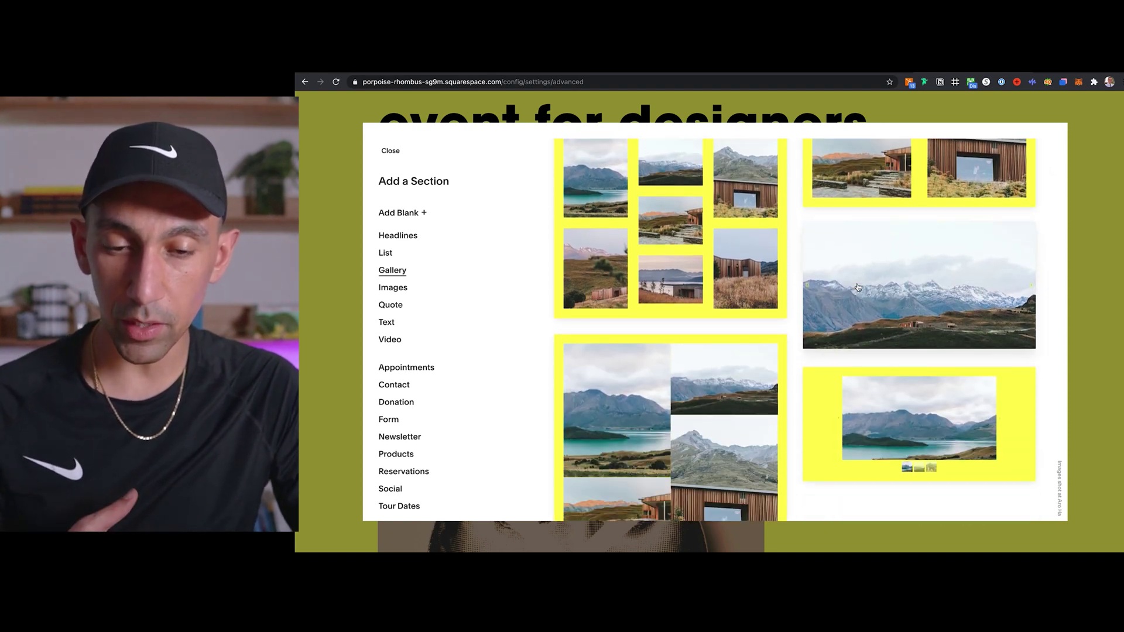
scroll(709, 283, up, 5)
click(710, 283)
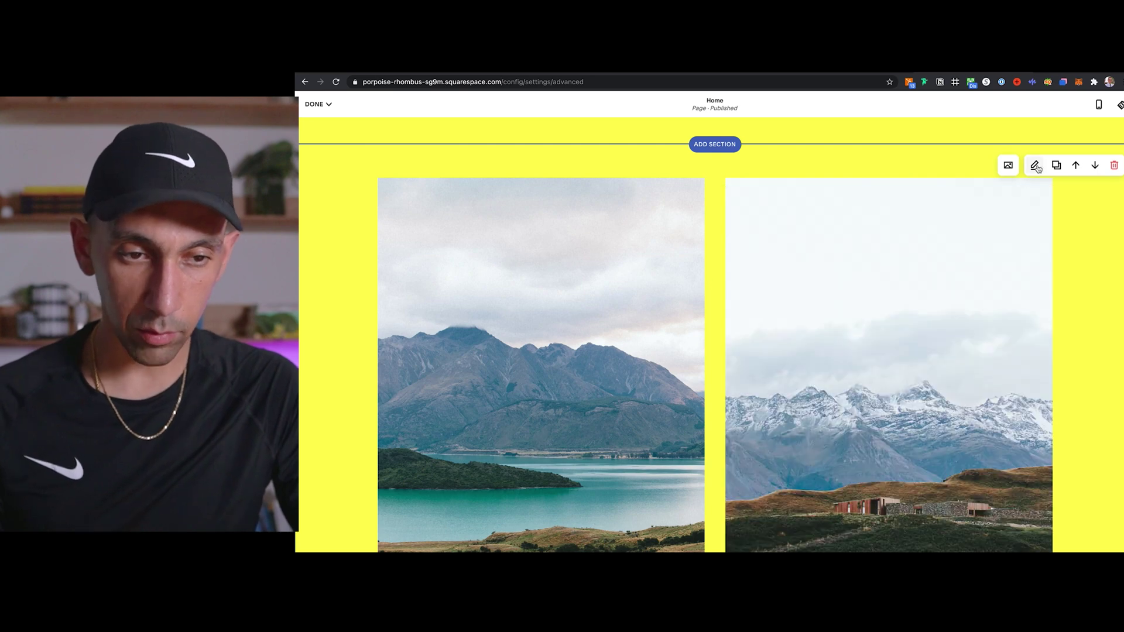
Try the Lightest 1 color theme on the new gallery section and apply Bright 1 instead
click(1036, 166)
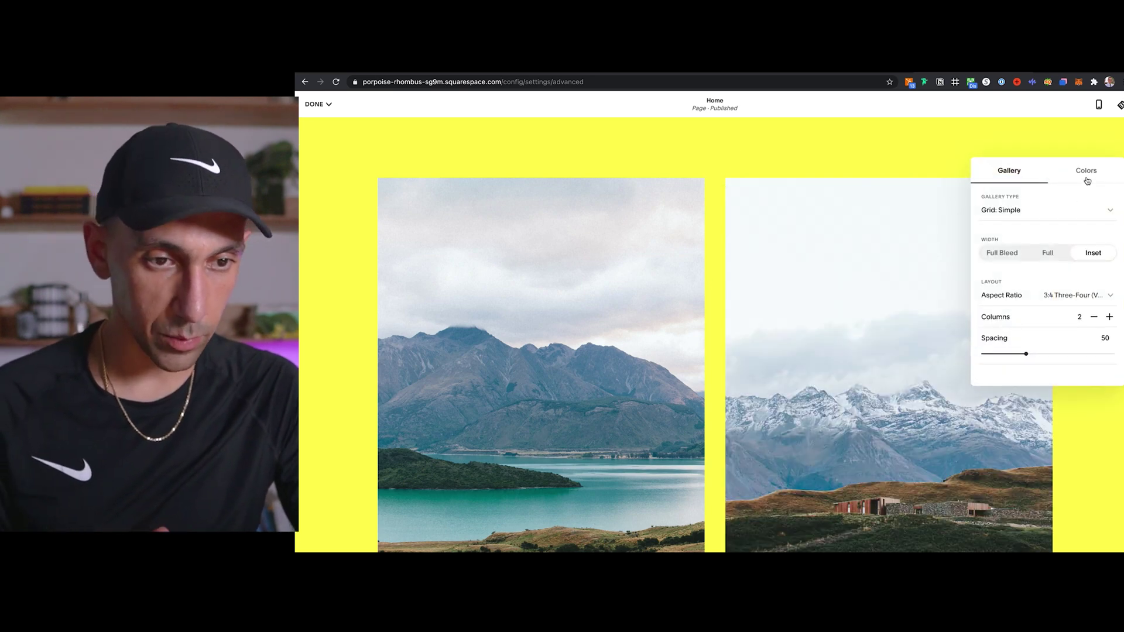
click(1086, 171)
click(1073, 238)
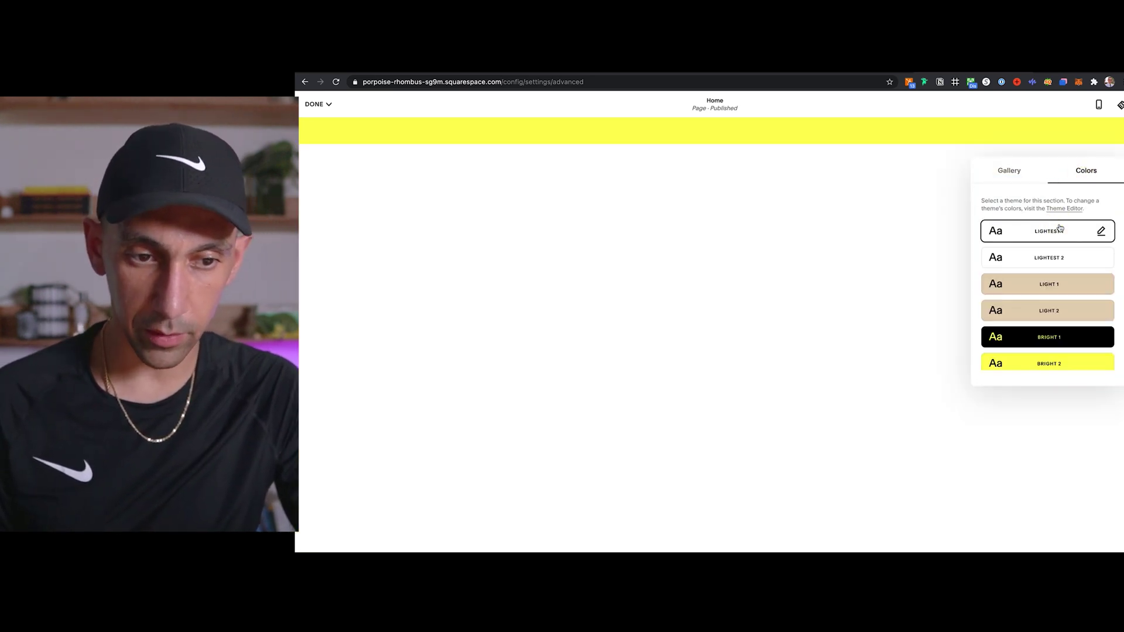
scroll(1075, 264, down, 2)
click(1076, 296)
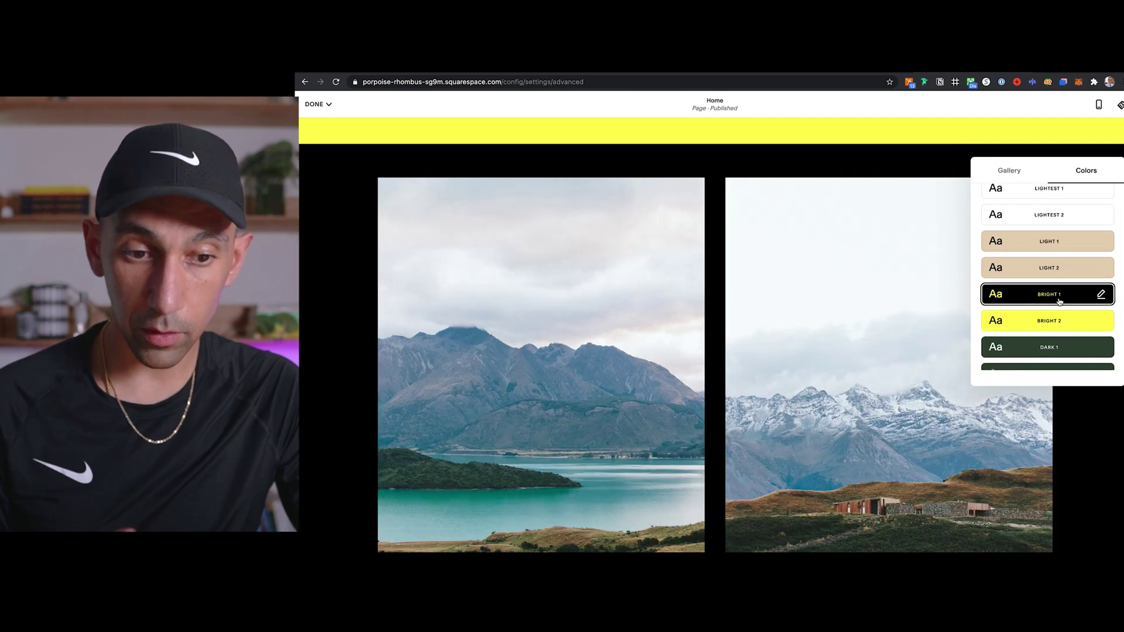
Set the aspect ratio of the gallery section's images to 2:3 Standard (Vertical)
click(1010, 171)
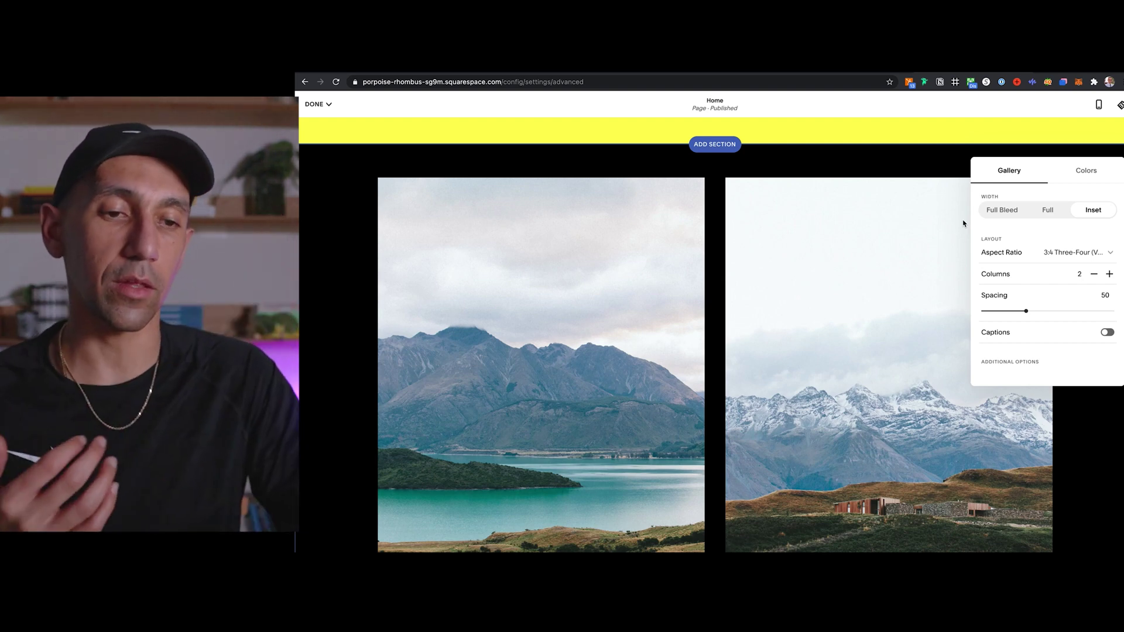
scroll(906, 261, up, 3)
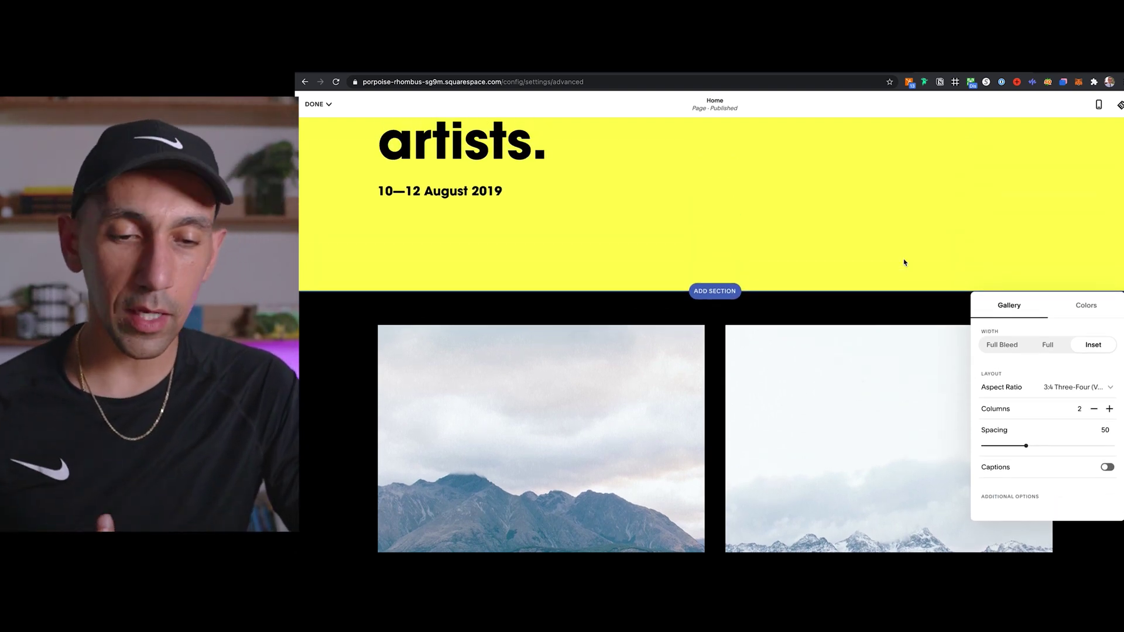
scroll(893, 283, down, 2)
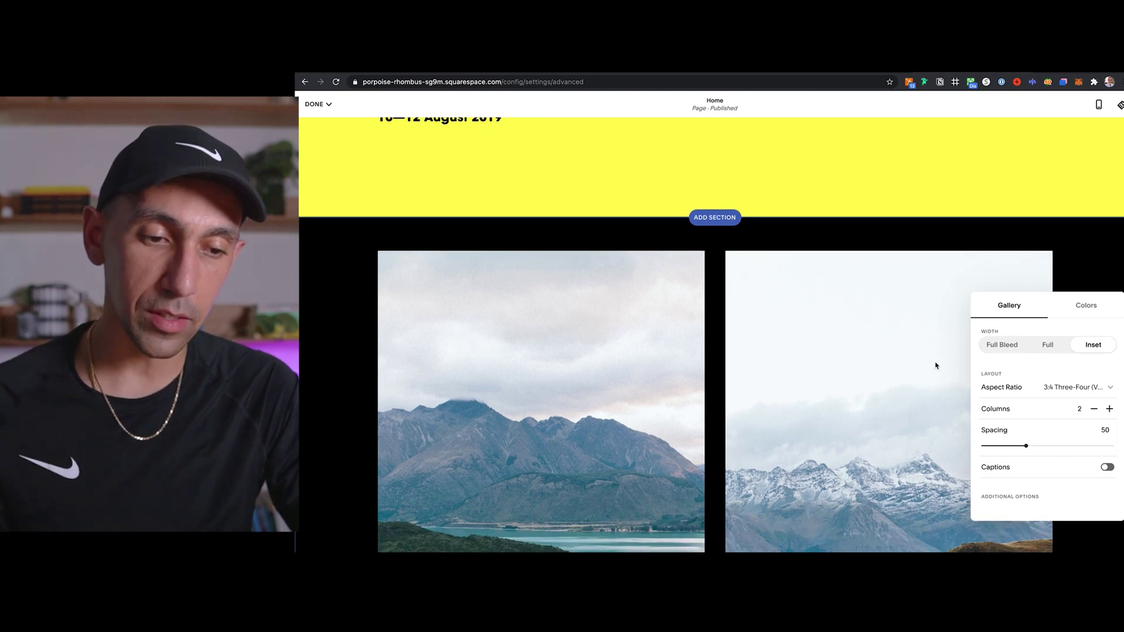
click(1051, 386)
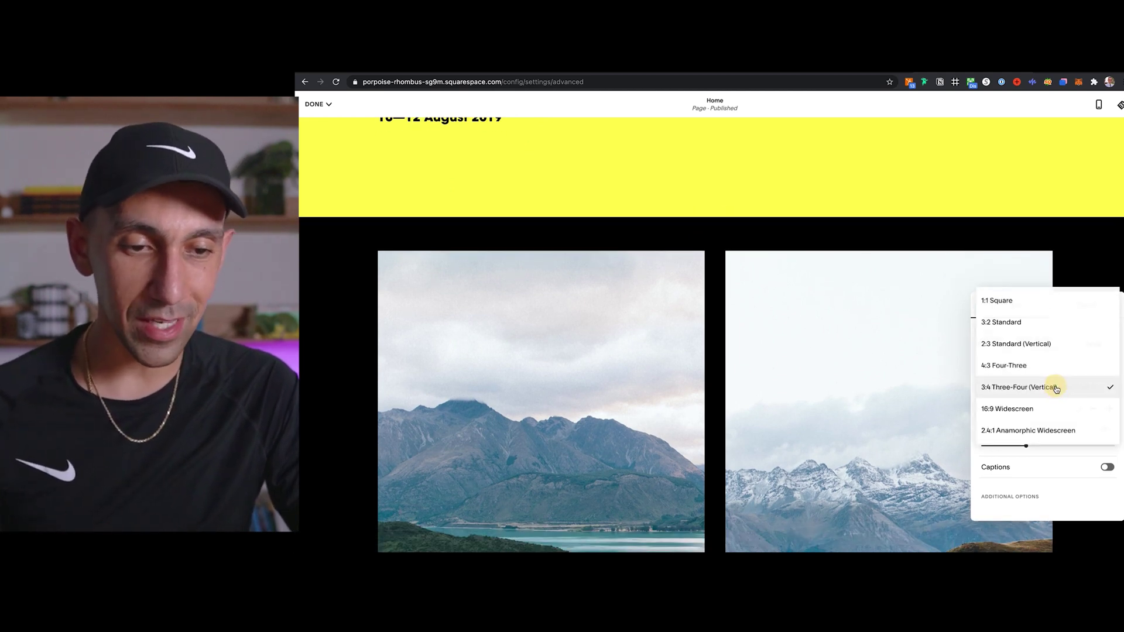
click(1040, 343)
Try the Slideshow: Full gallery type on the section and return it to Grid: Simple
scroll(1045, 364, up, 1)
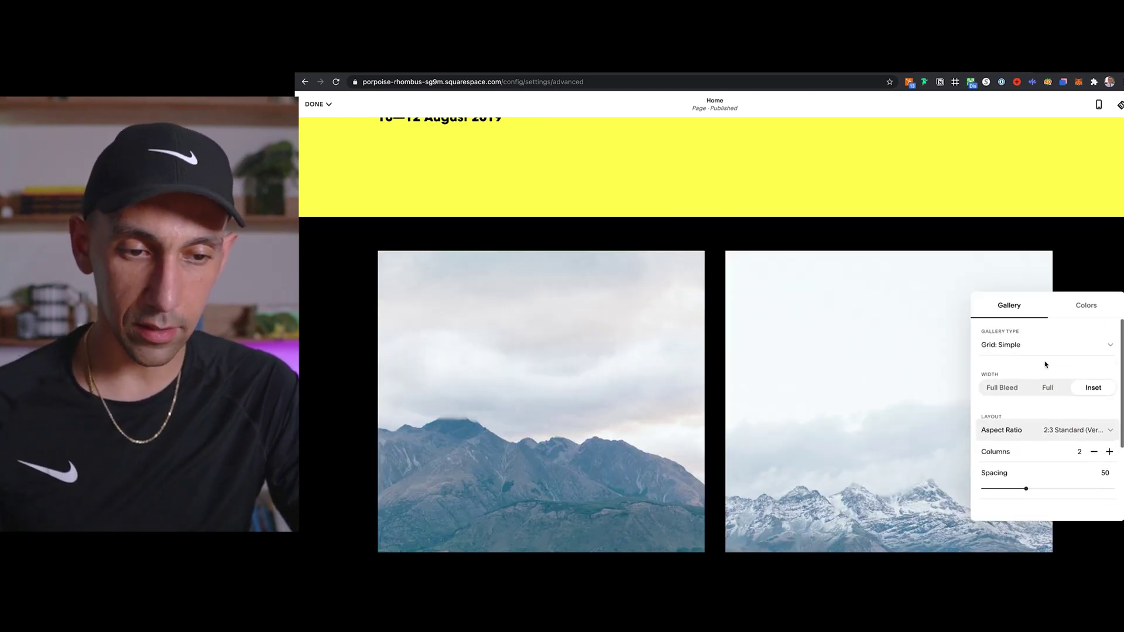
click(1019, 347)
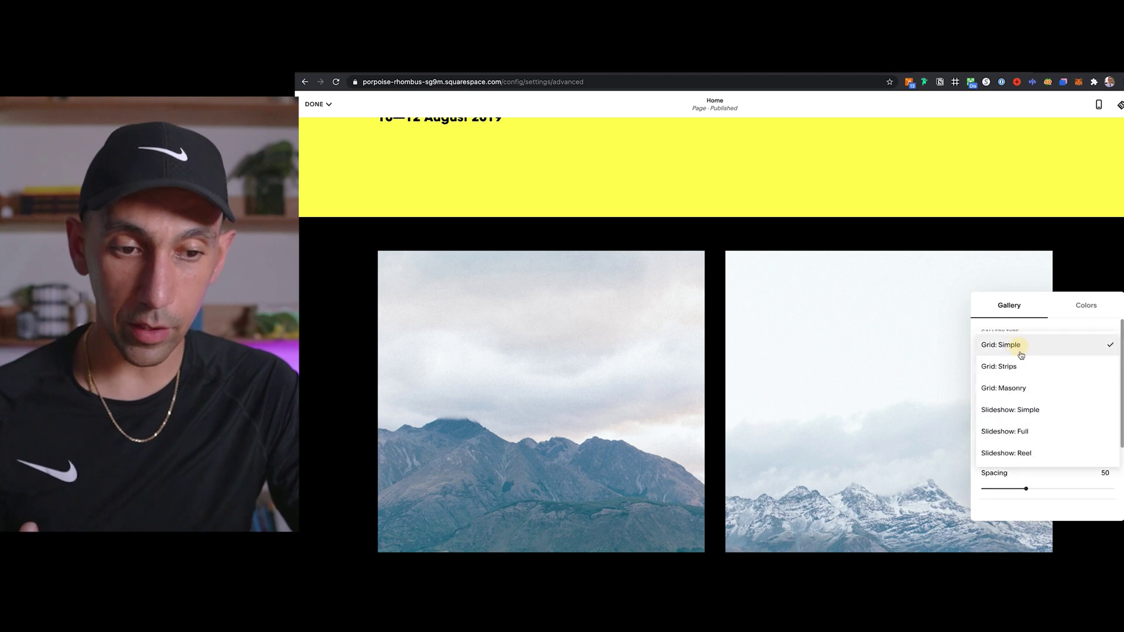
click(1033, 435)
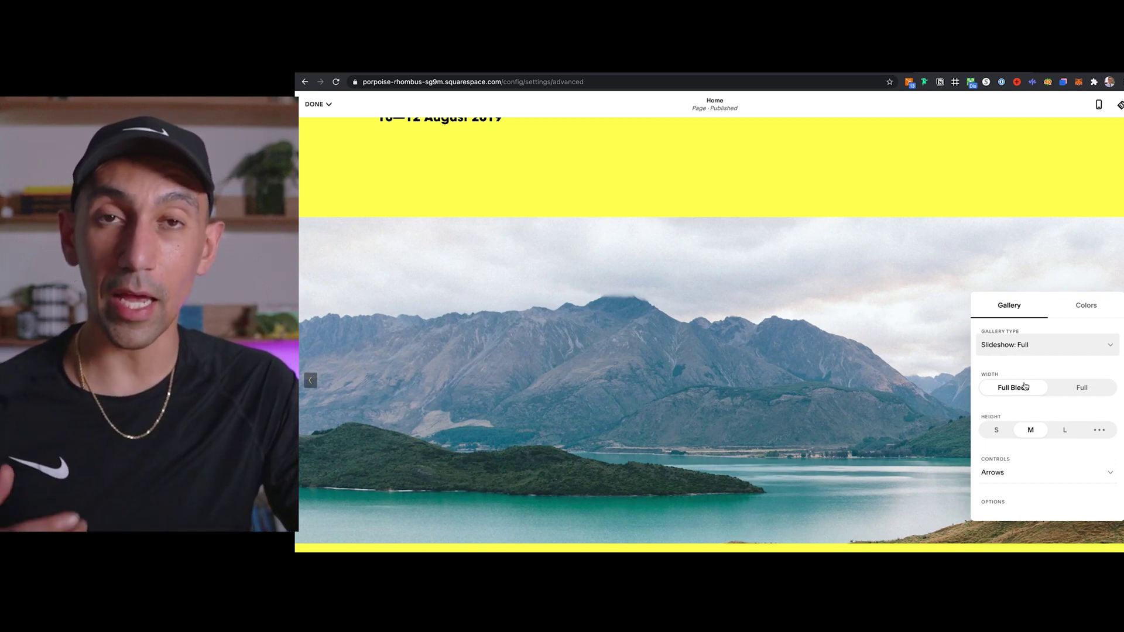
click(1028, 353)
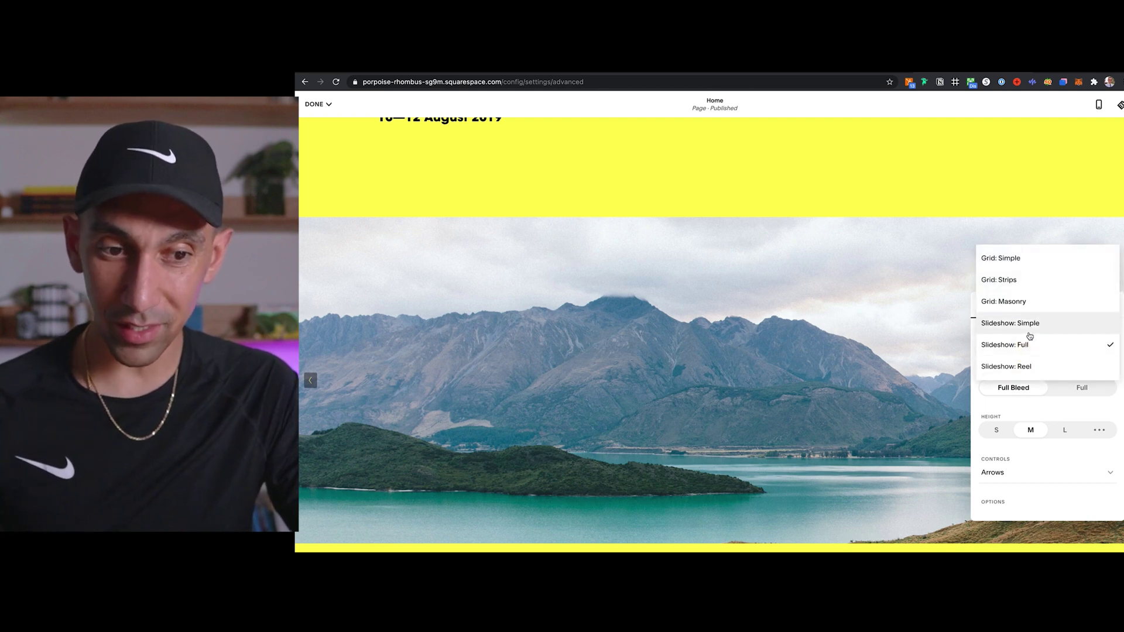
click(1027, 263)
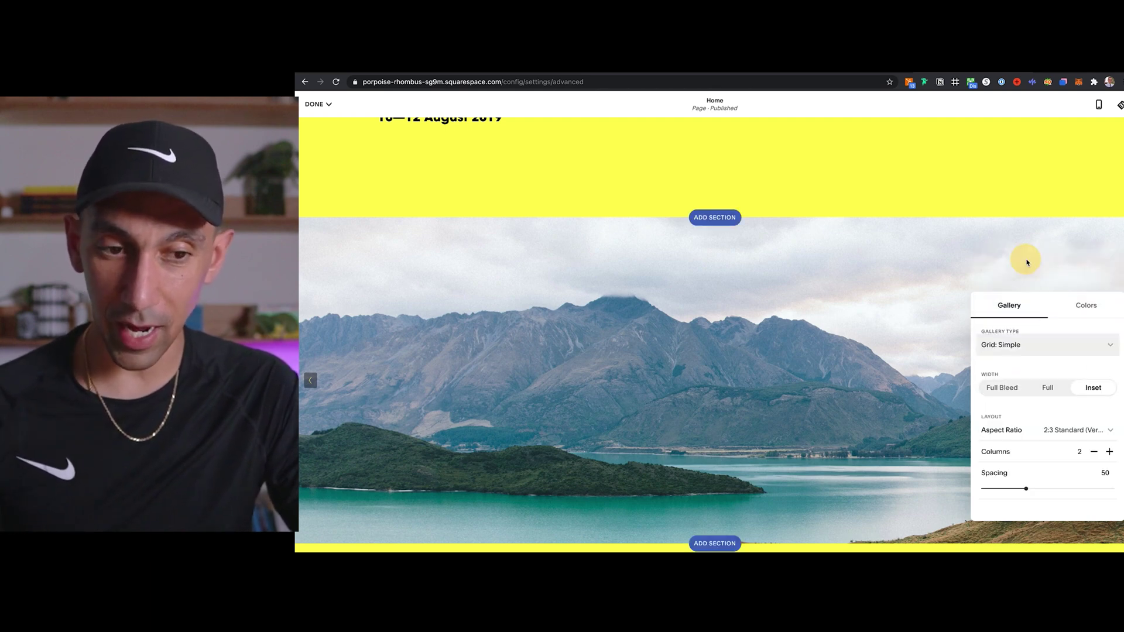
Increase the number of columns in the simple grid gallery to 6
click(1108, 451)
click(1108, 451)
click(1108, 451)
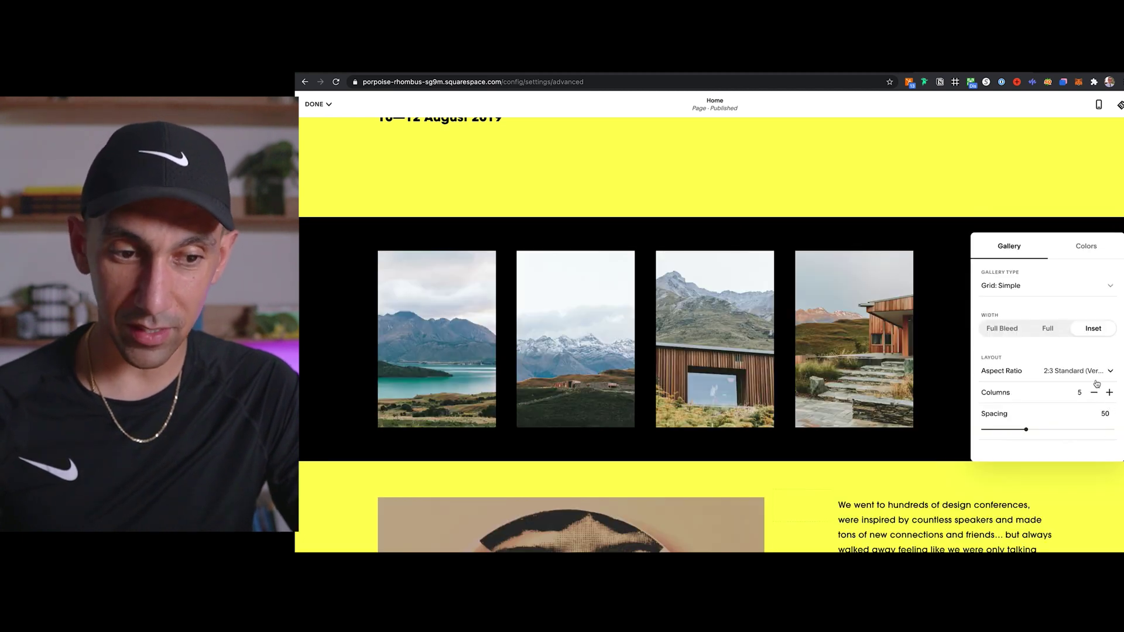
click(1110, 393)
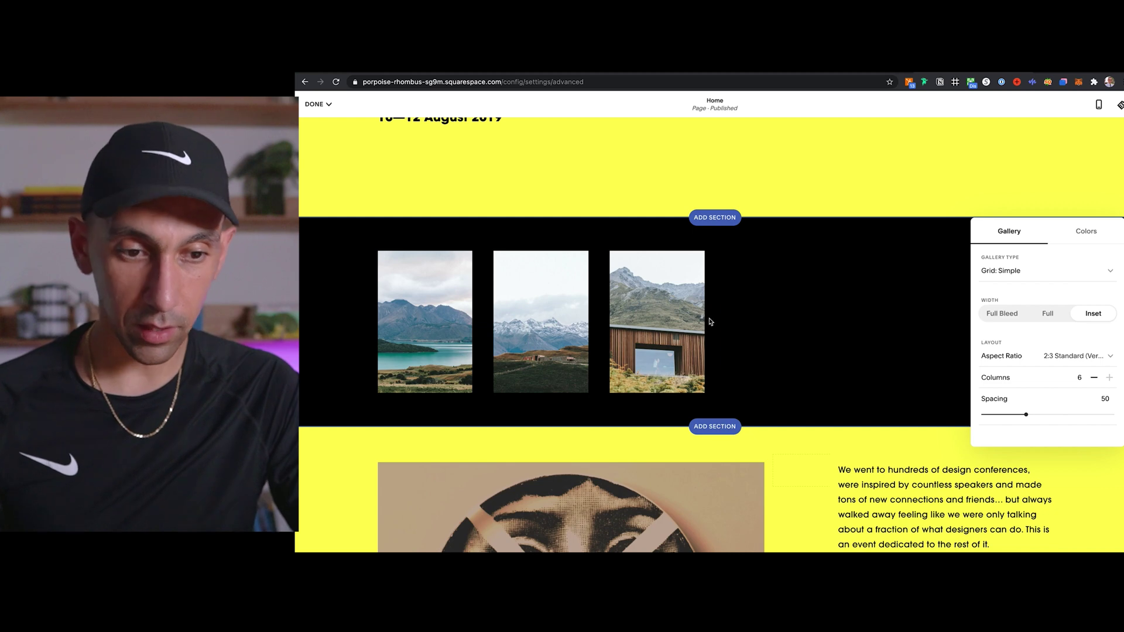
Reduce the number of columns in the simple grid gallery to 4, moving the section settings aside
scroll(761, 340, down, 2)
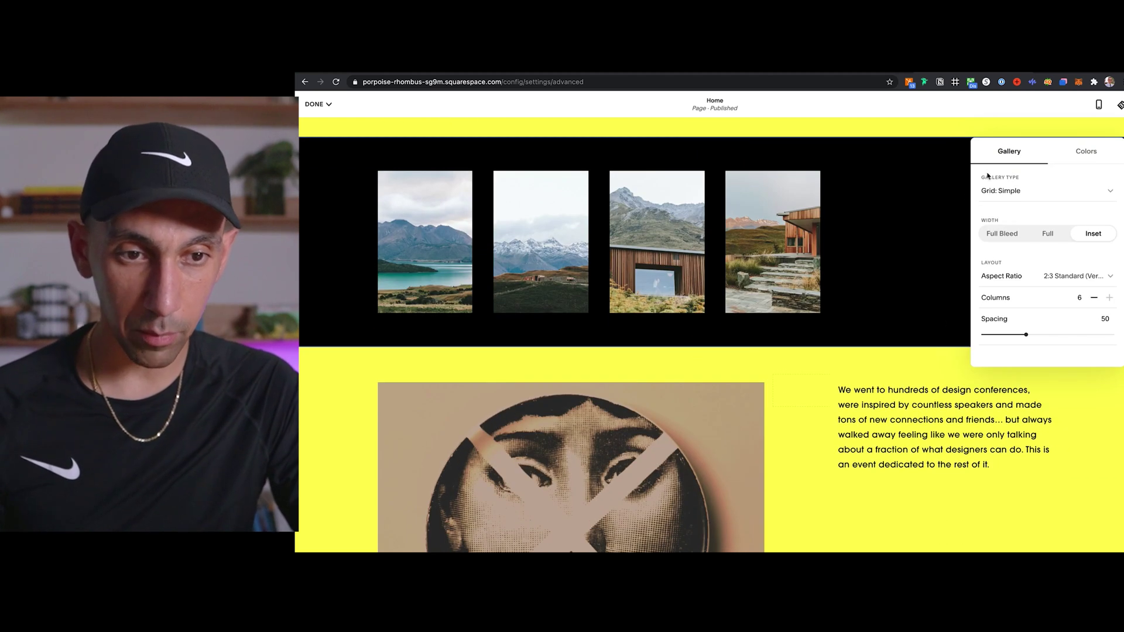
drag(994, 289, 902, 193)
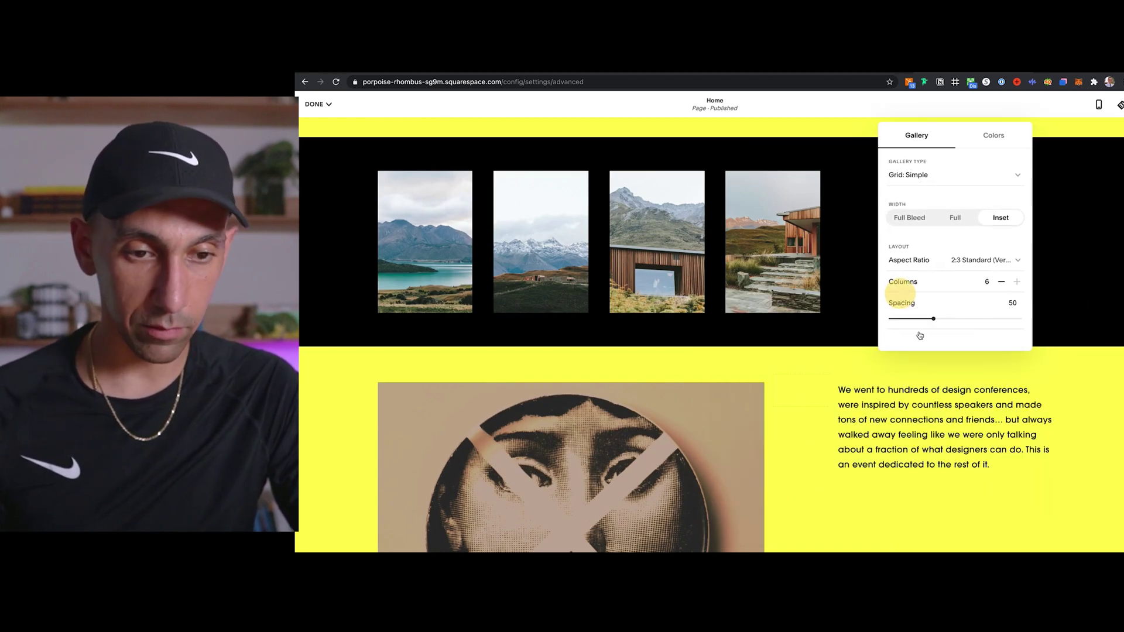
click(1002, 281)
click(1003, 282)
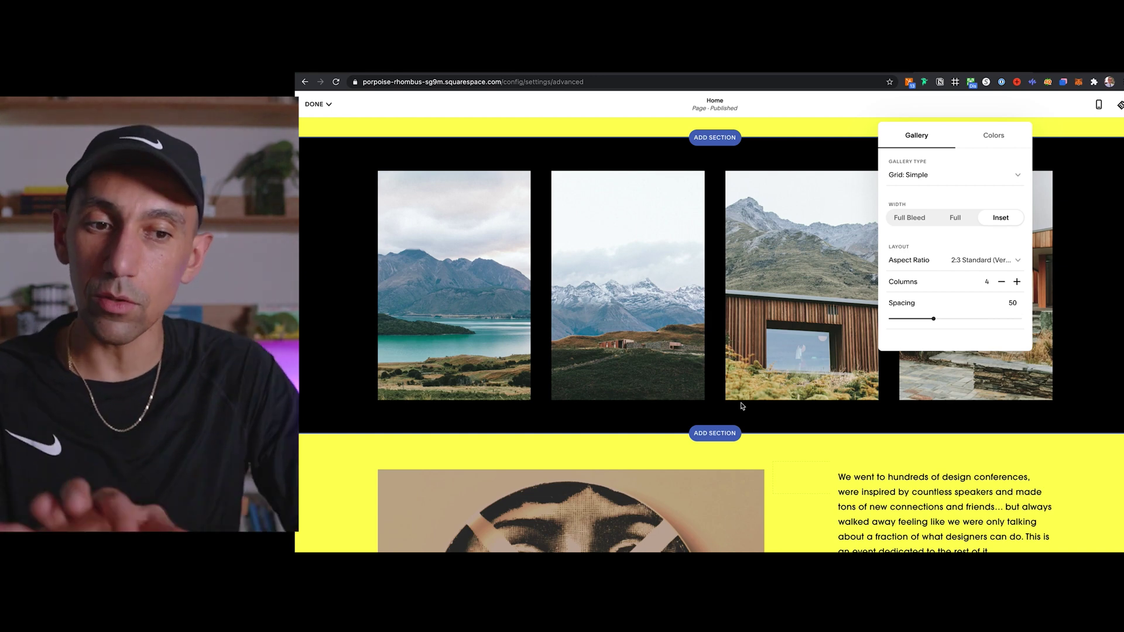
Browse the content blocks available below the date text in the intro section and close the list without adding one
scroll(641, 341, up, 3)
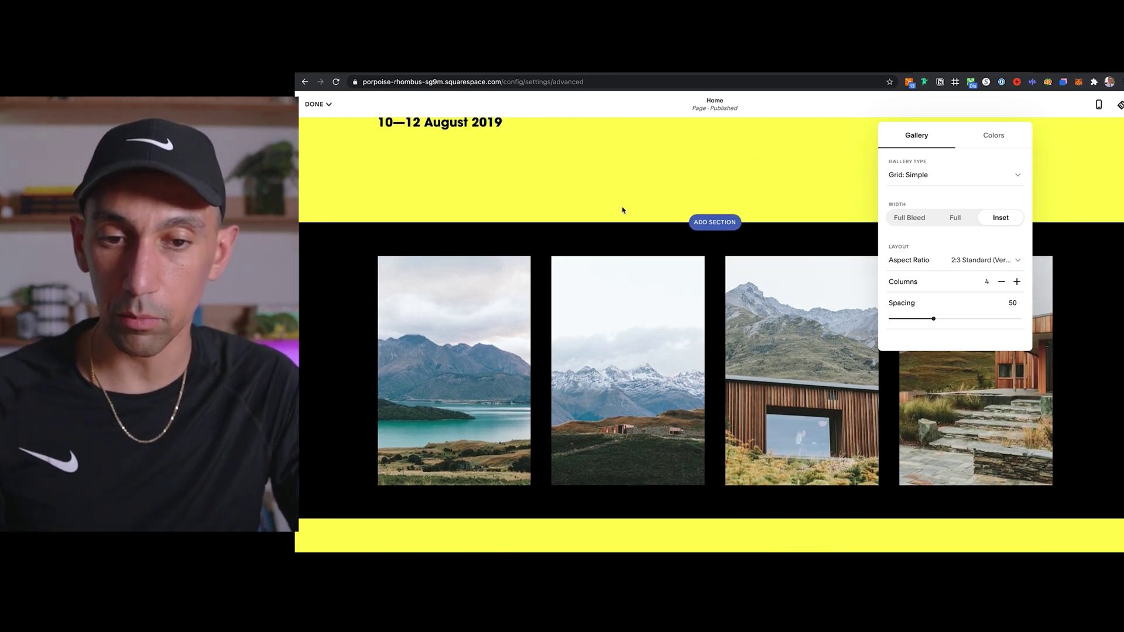
click(623, 211)
scroll(585, 228, up, 5)
click(631, 291)
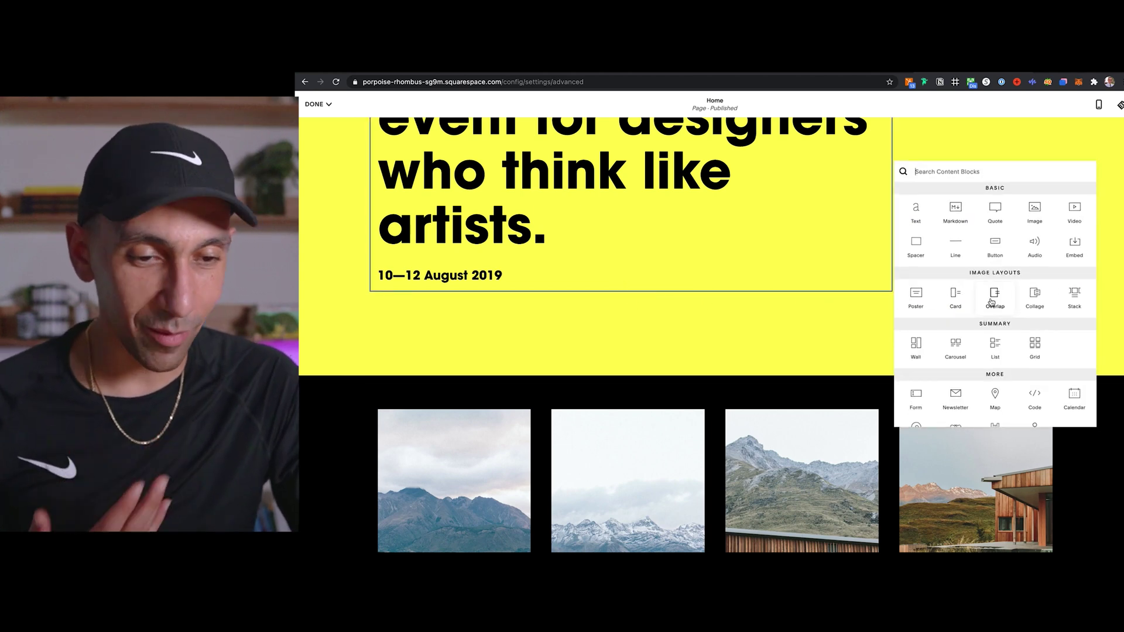
scroll(1005, 303, down, 1)
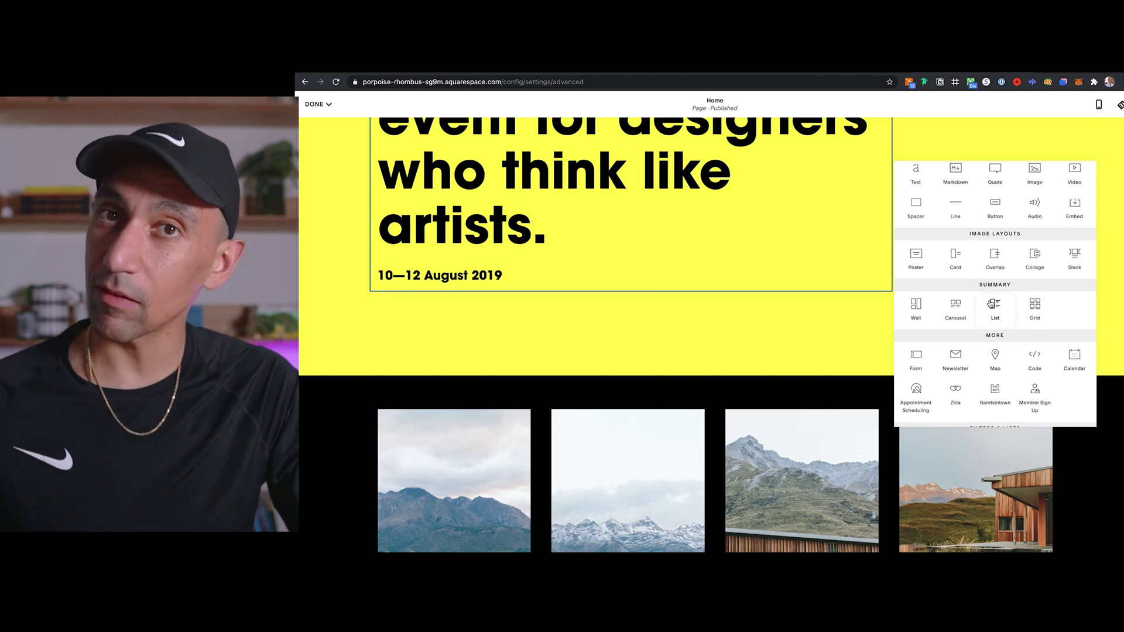
click(729, 324)
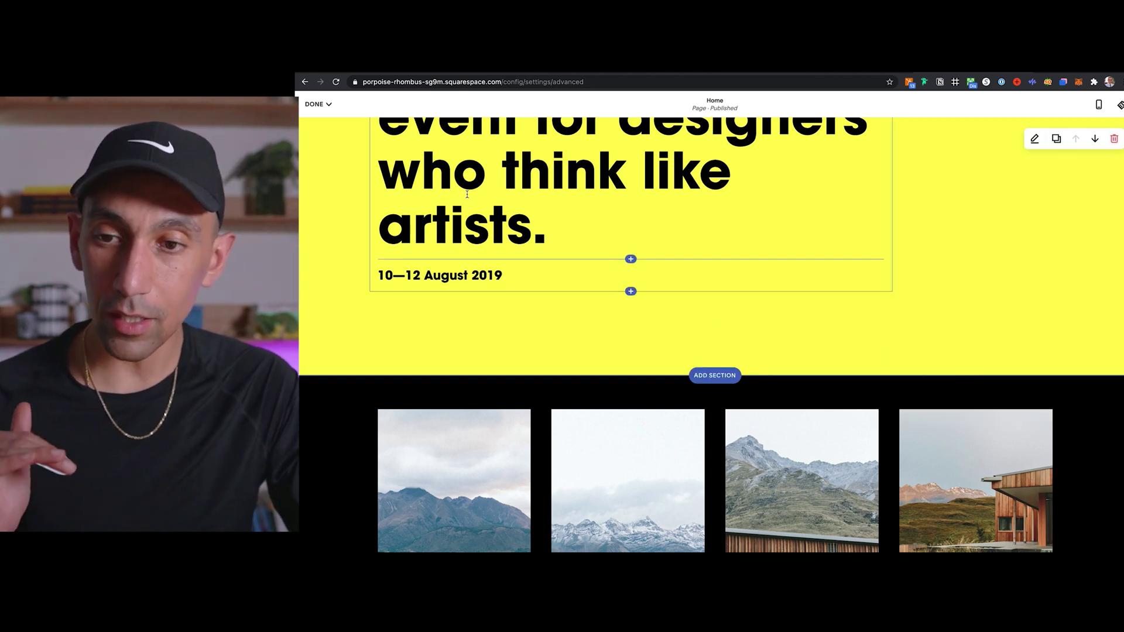
Save the Home page edits and switch to the SquarespaceWebsites Tools Extension PRO page on squarewebsites.org
click(314, 104)
click(321, 123)
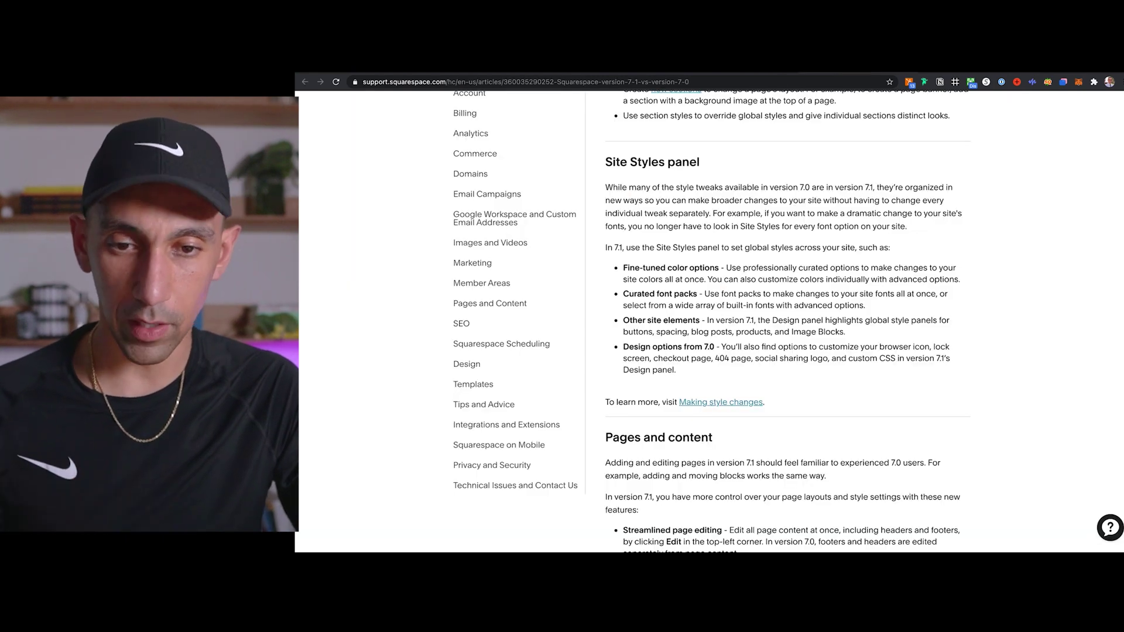
click(729, 72)
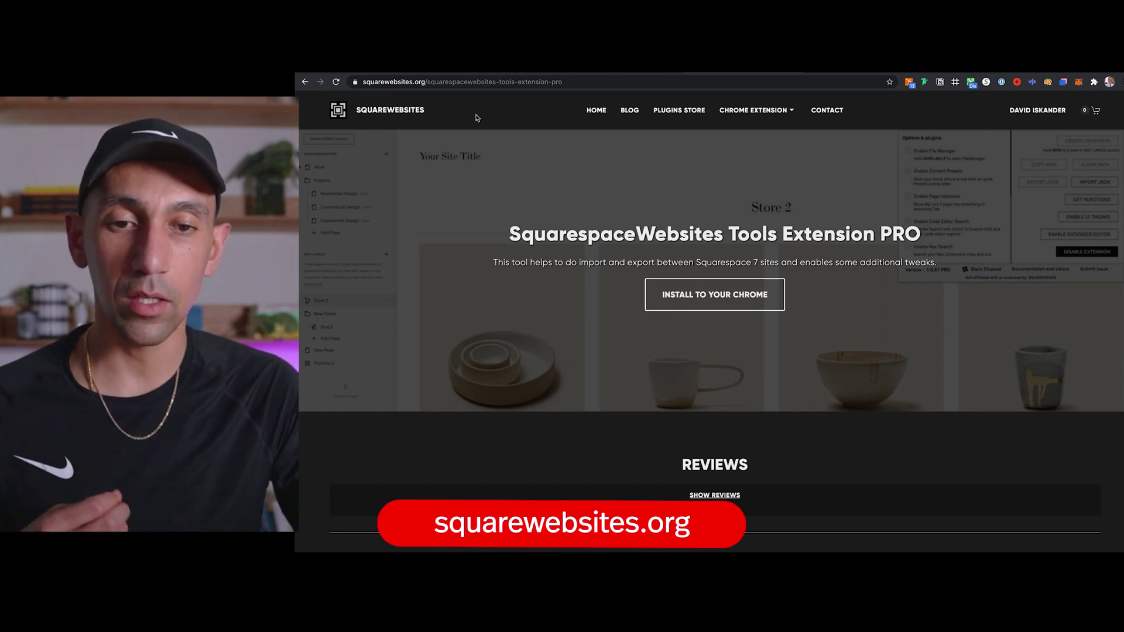
mouse_move(758, 120)
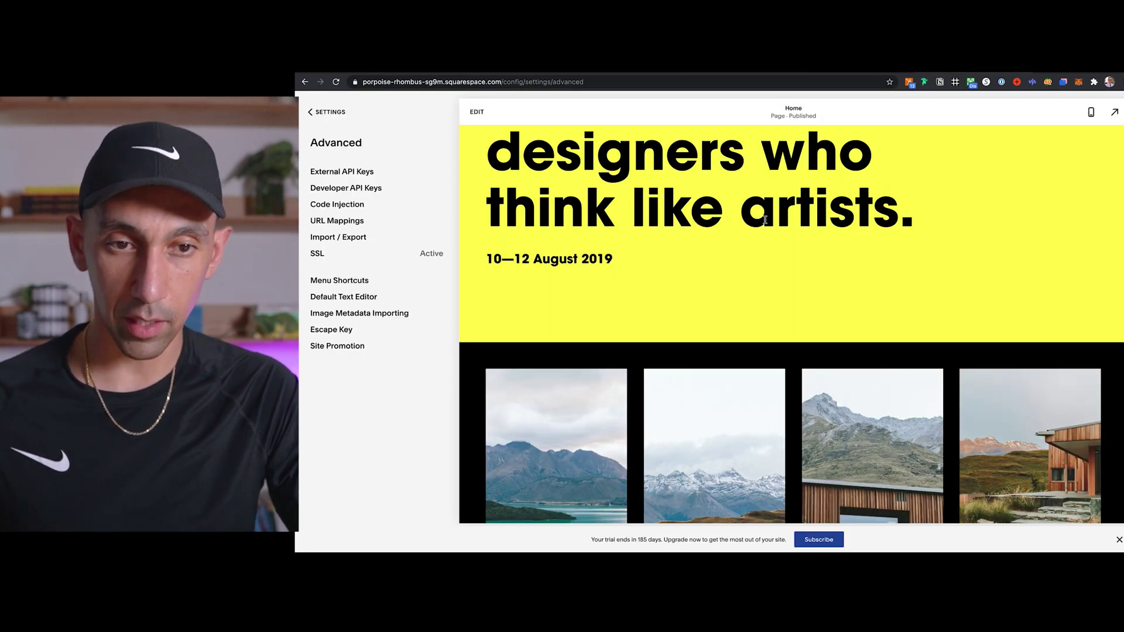
Enable UI tweaks in the SquarespaceWebsites Tools PRO extension for the Squarespace site
scroll(764, 219, up, 1)
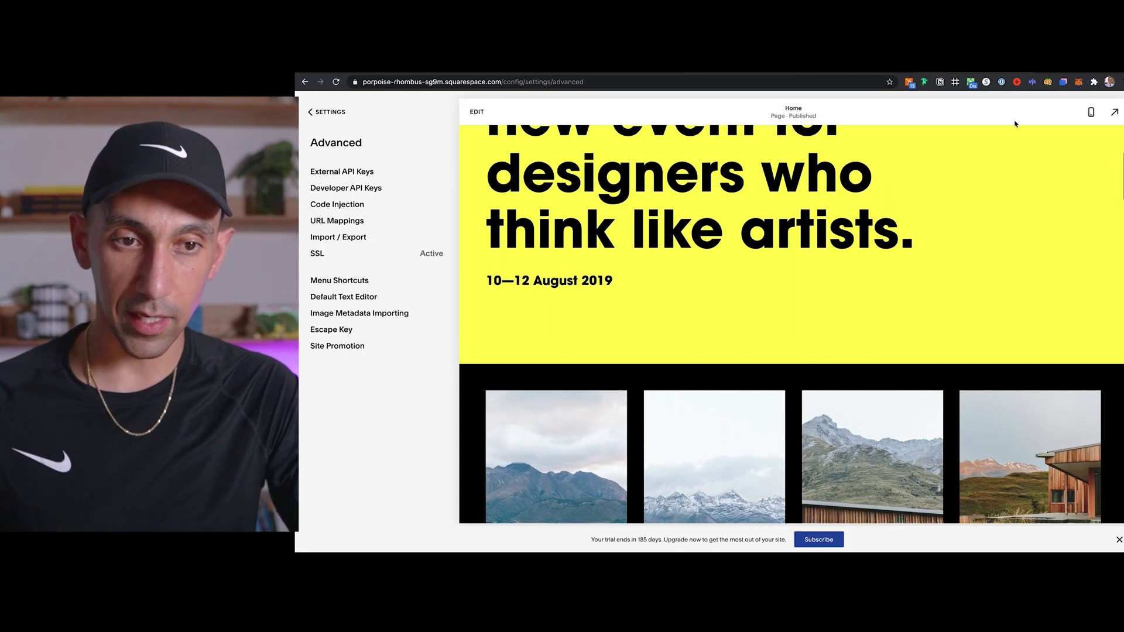
click(972, 84)
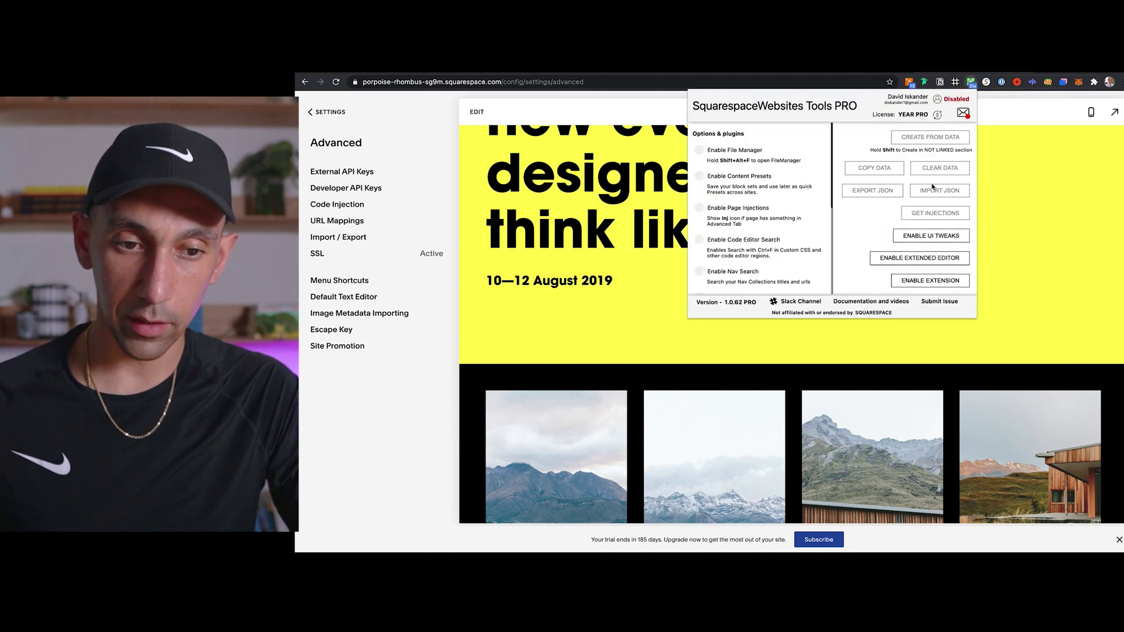
click(941, 237)
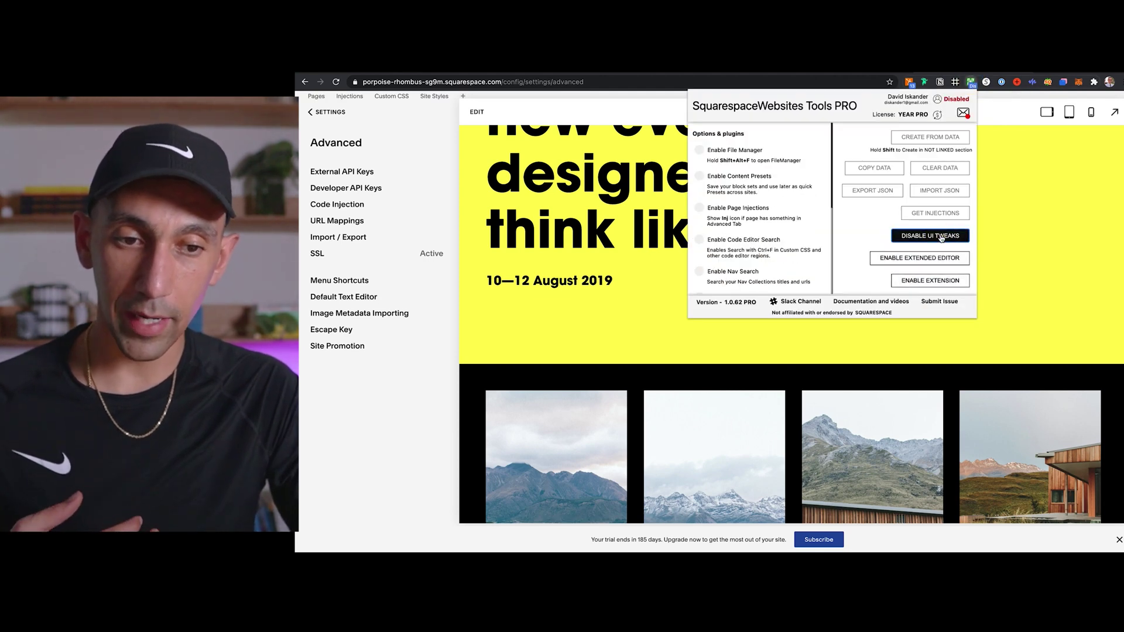
click(605, 215)
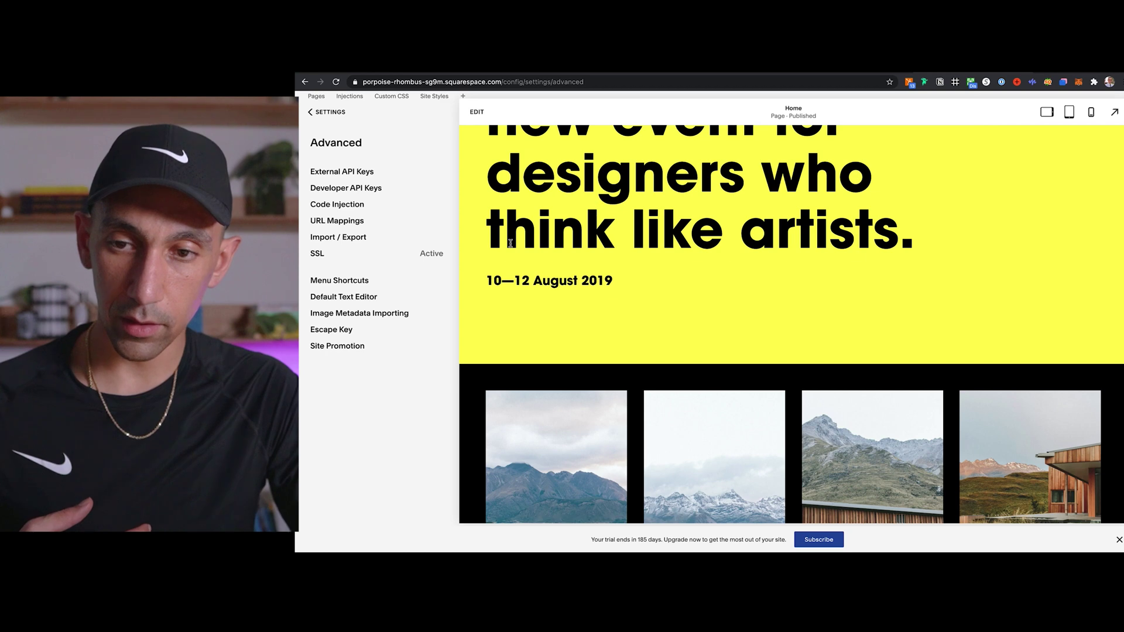
Preview the Home page in both tablet views, ending with Tablet Landscape View
click(1071, 114)
click(1048, 111)
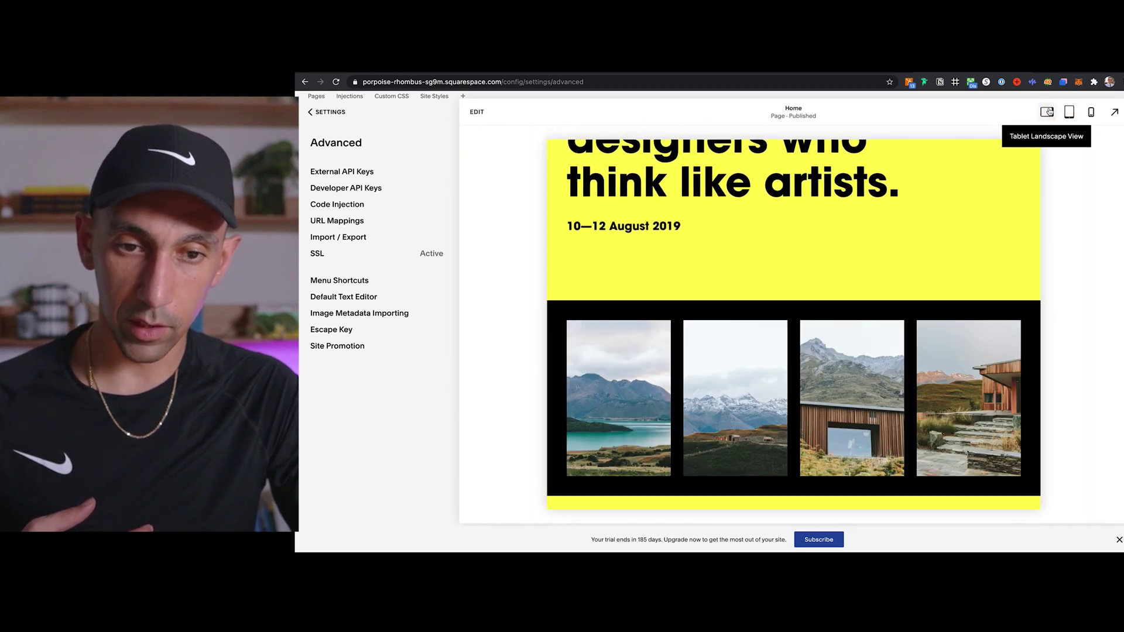
Open the Home page for editing and examine the Gallery blocks offered in the content block list below the date text
double_click(814, 172)
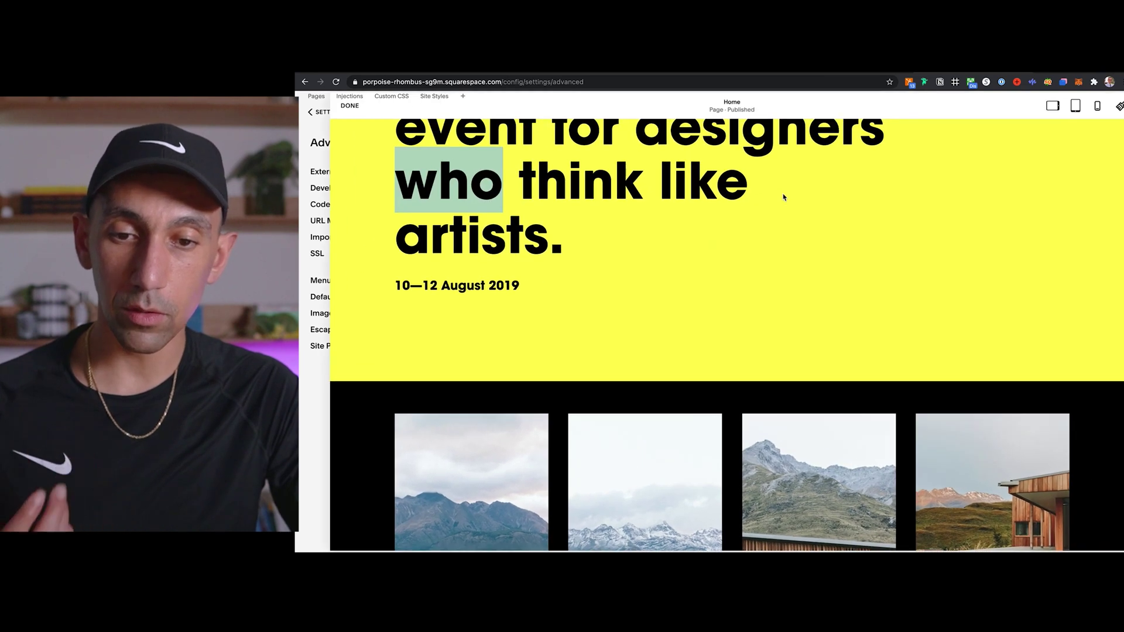
click(631, 312)
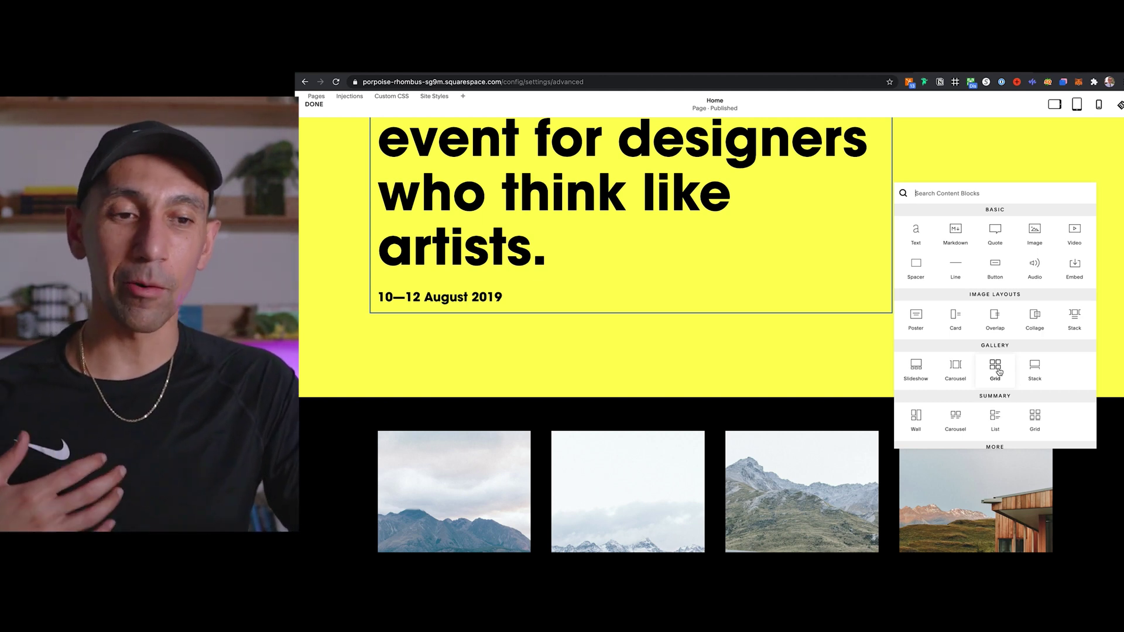
click(811, 371)
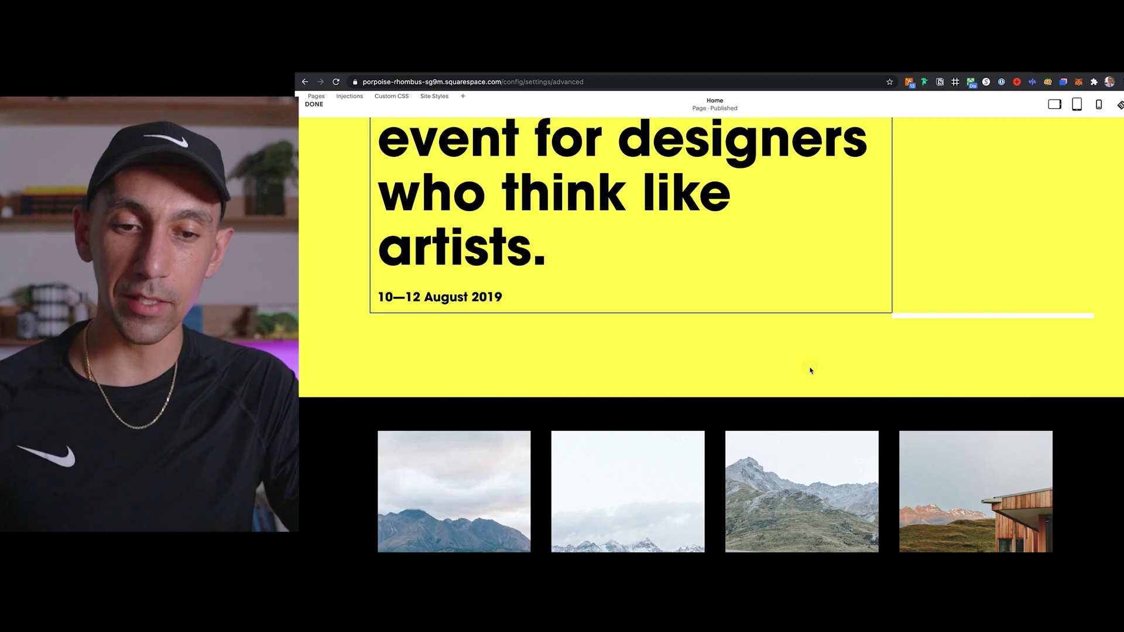
scroll(817, 387, down, 3)
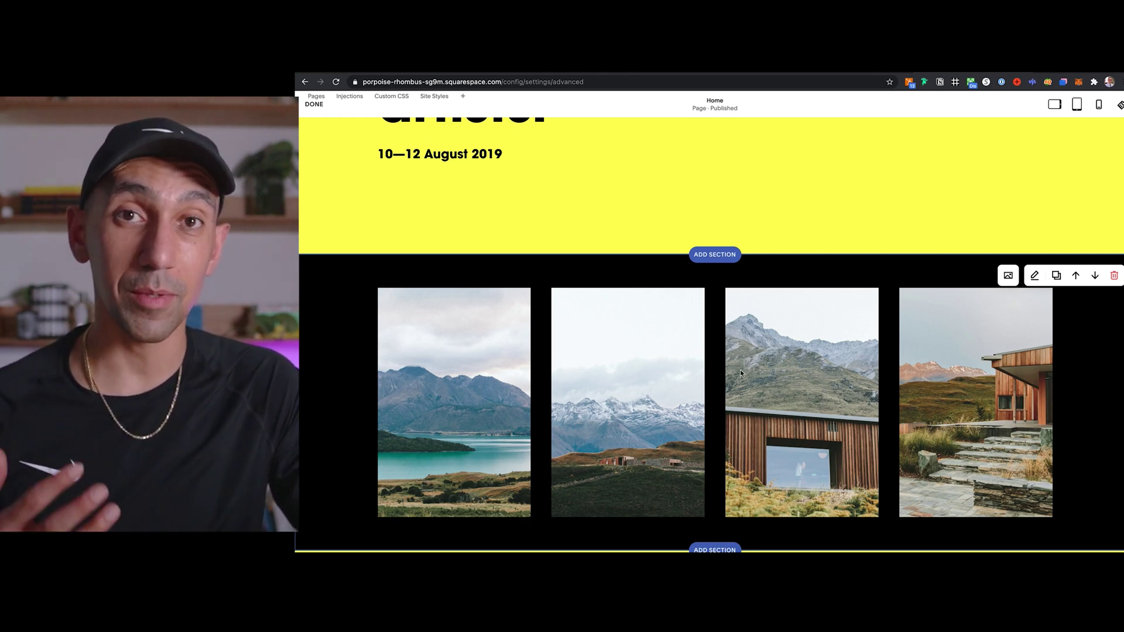
scroll(651, 359, up, 2)
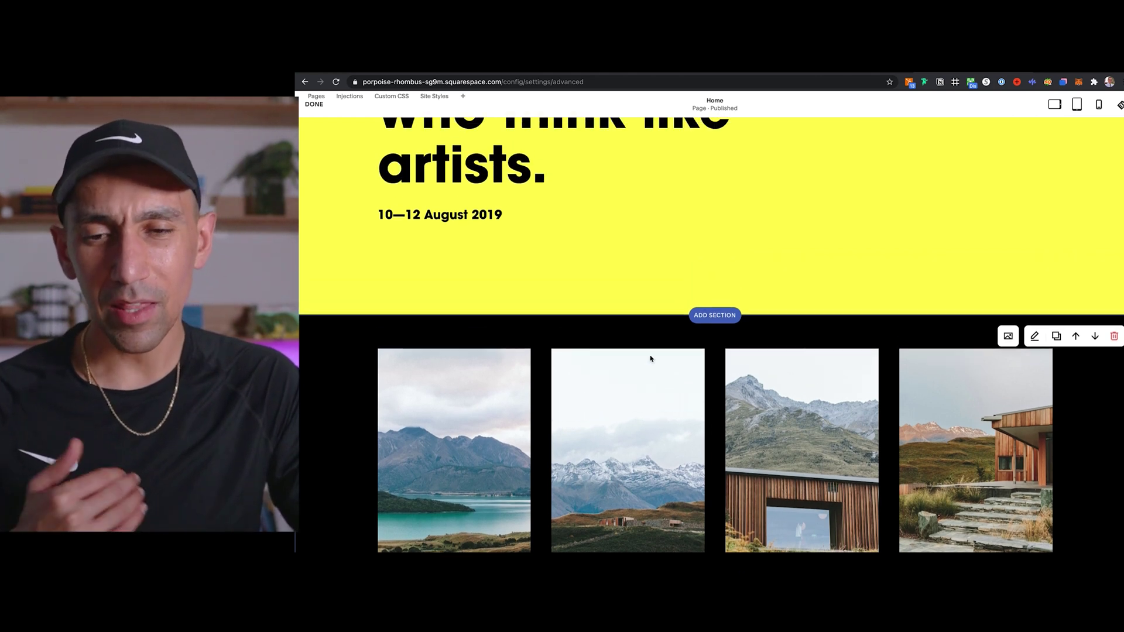
click(611, 211)
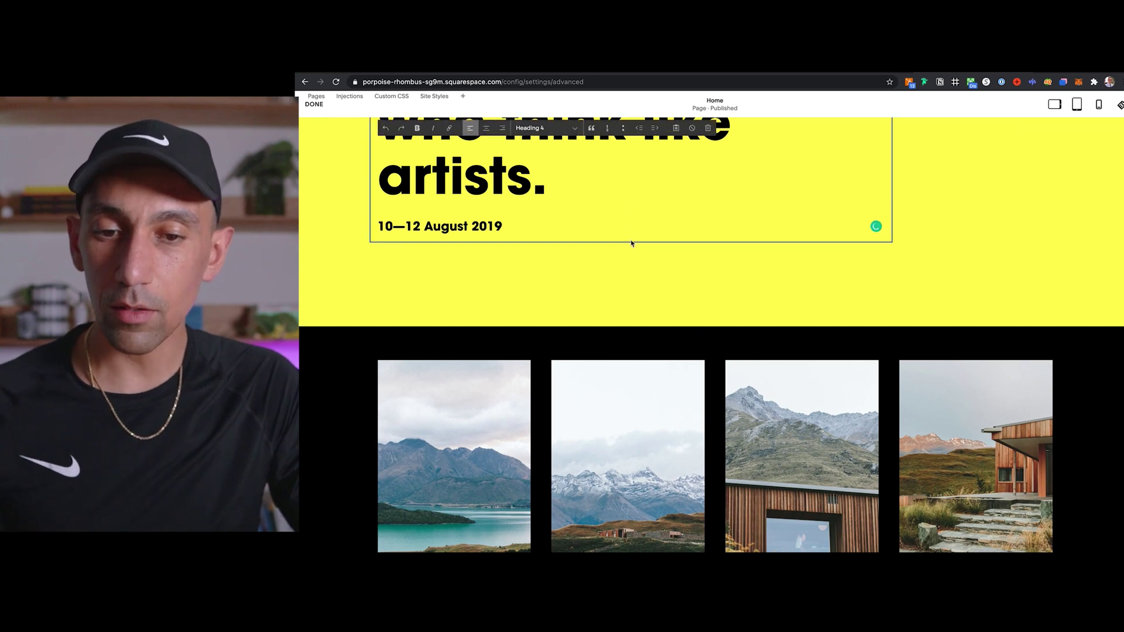
click(628, 291)
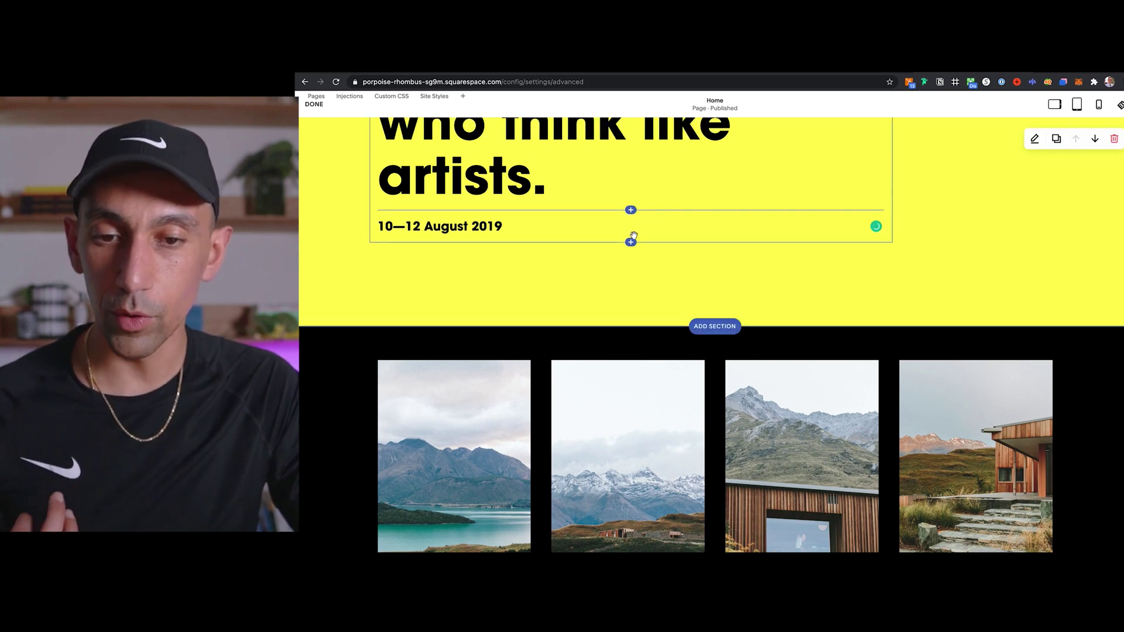
click(631, 241)
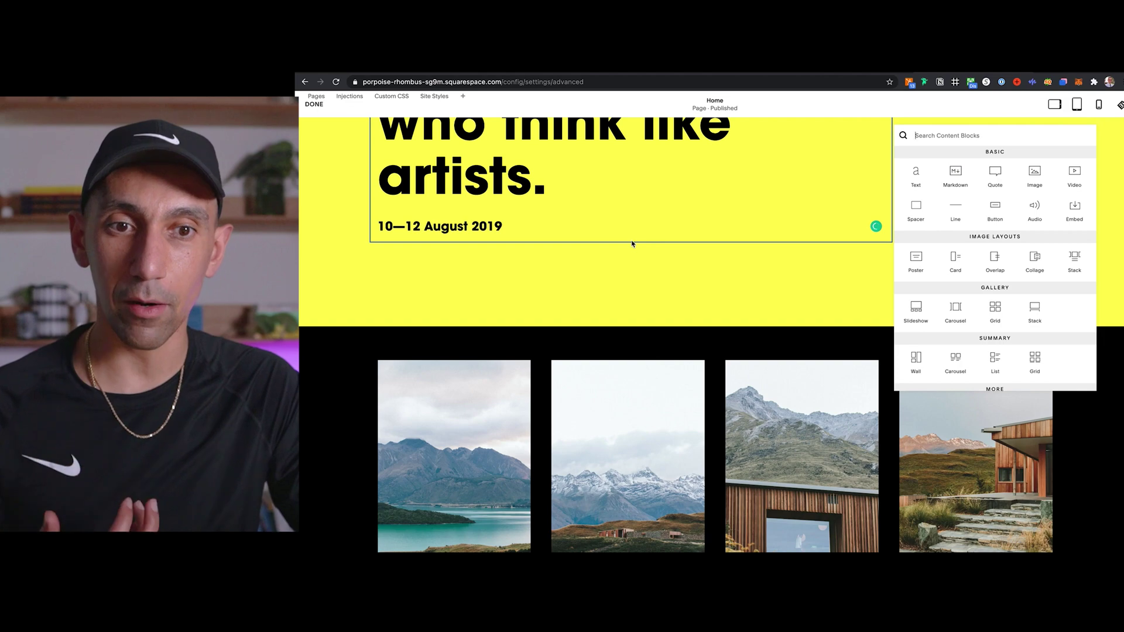
Read the risk notice and main features of SquarespaceWebsites Tools Extension PRO on squarewebsites.org
click(842, 72)
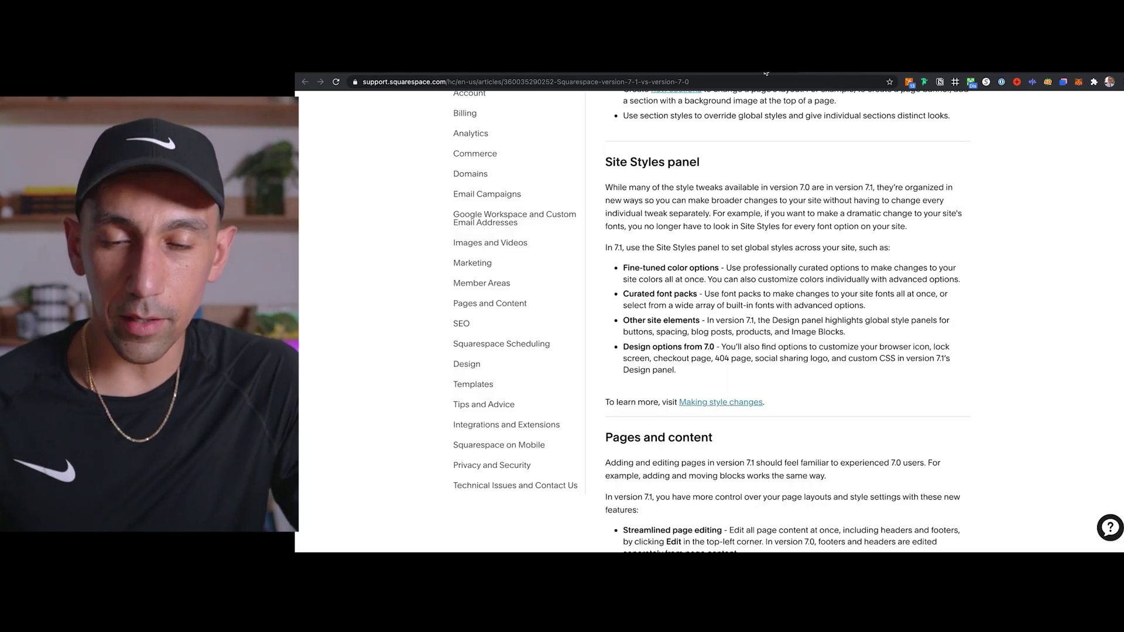
click(764, 73)
scroll(726, 276, down, 6)
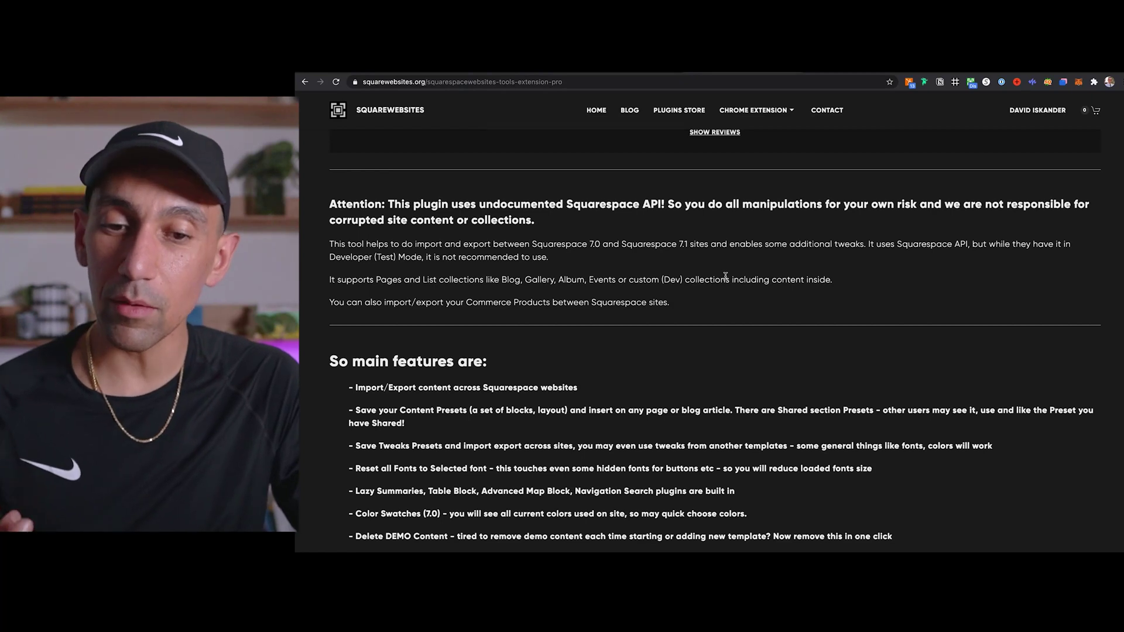
scroll(725, 276, down, 1)
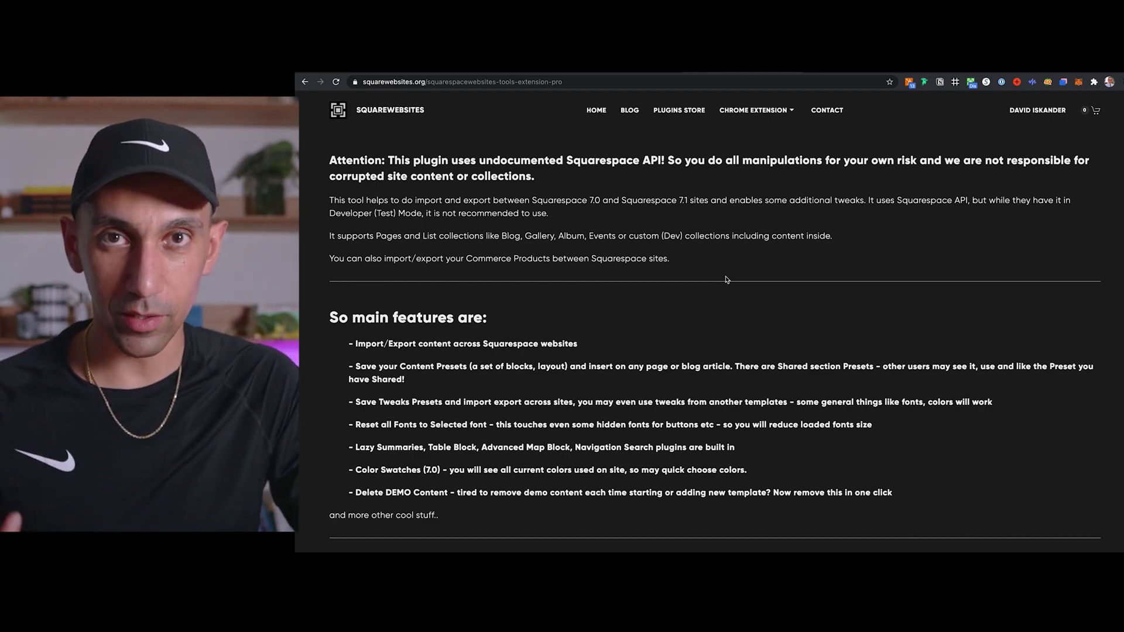
scroll(721, 300, down, 1)
scroll(721, 300, up, 8)
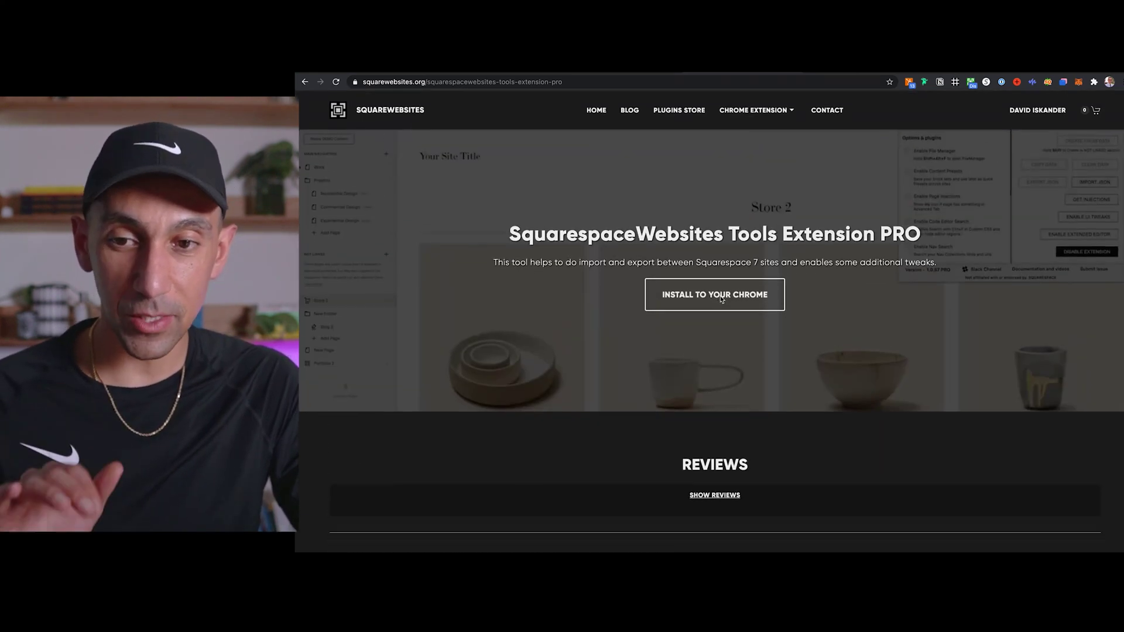
Read the Squarespace 7.1 vs 7.0 help article down to the feature table and highlight the Gallery Blocks note in the Blocks row
click(858, 72)
scroll(702, 382, down, 1)
scroll(701, 381, down, 6)
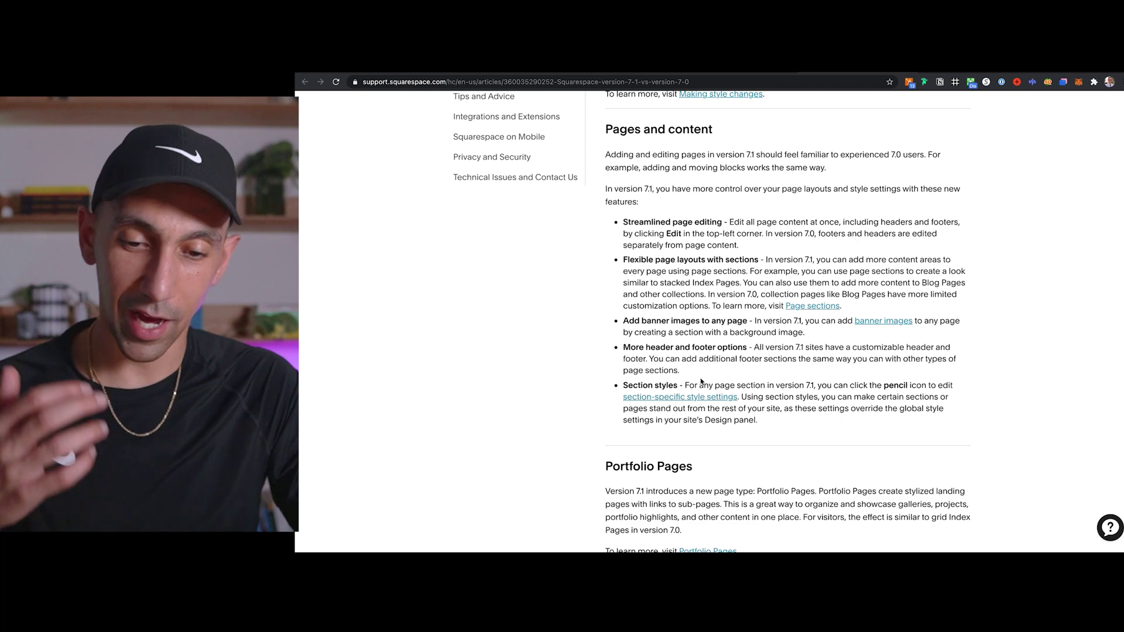
scroll(702, 382, down, 5)
scroll(701, 382, down, 12)
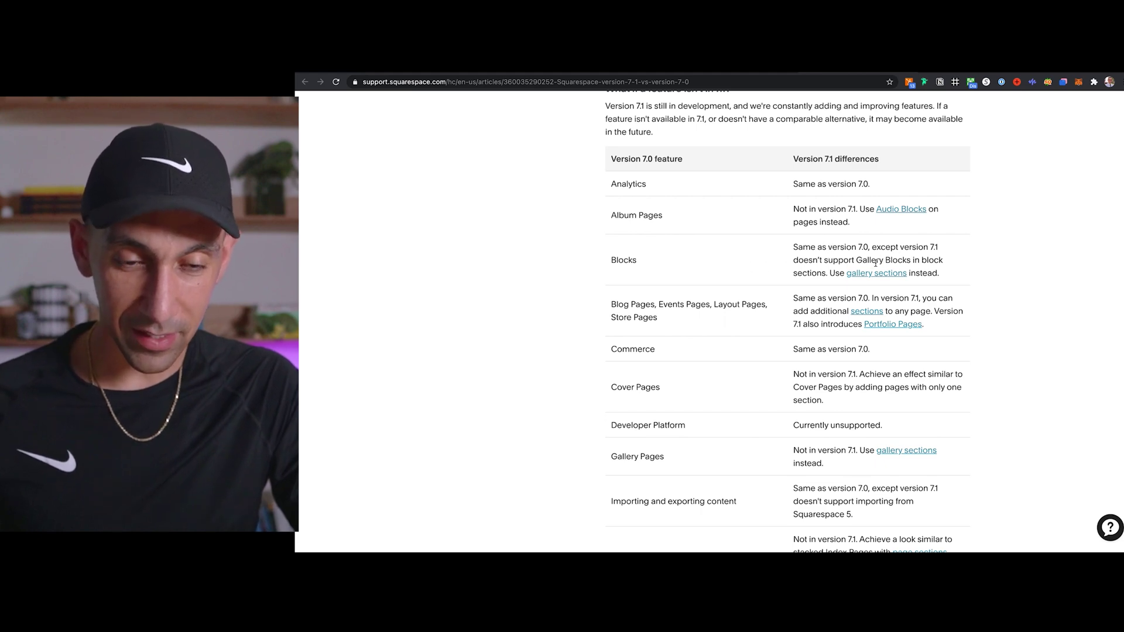
drag(866, 263, 903, 263)
scroll(791, 262, up, 5)
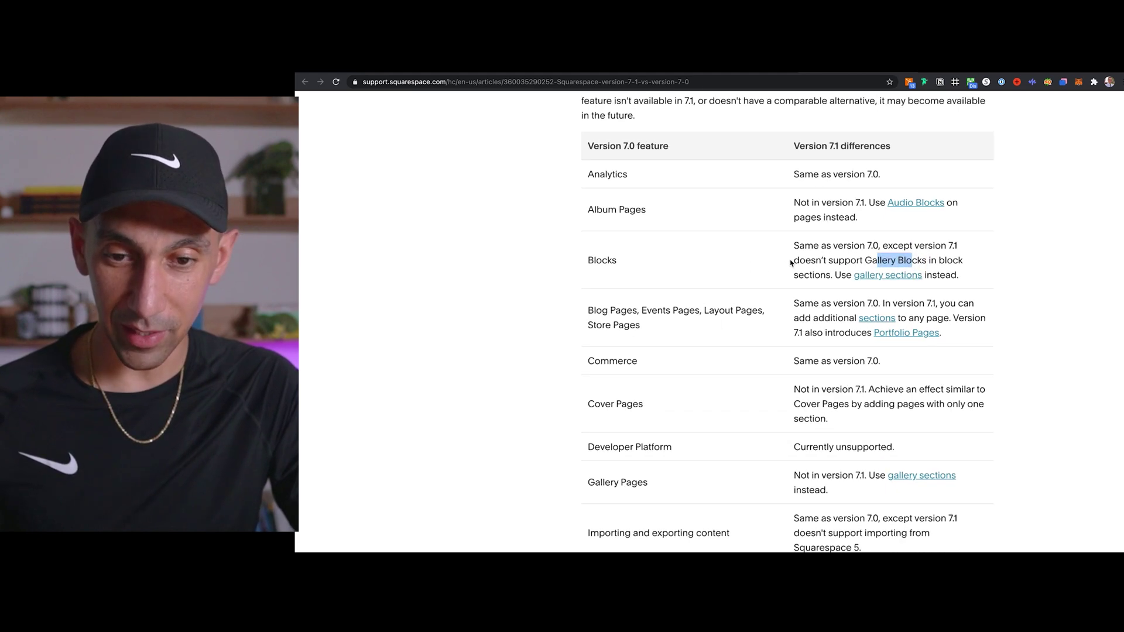
scroll(791, 263, right, 2)
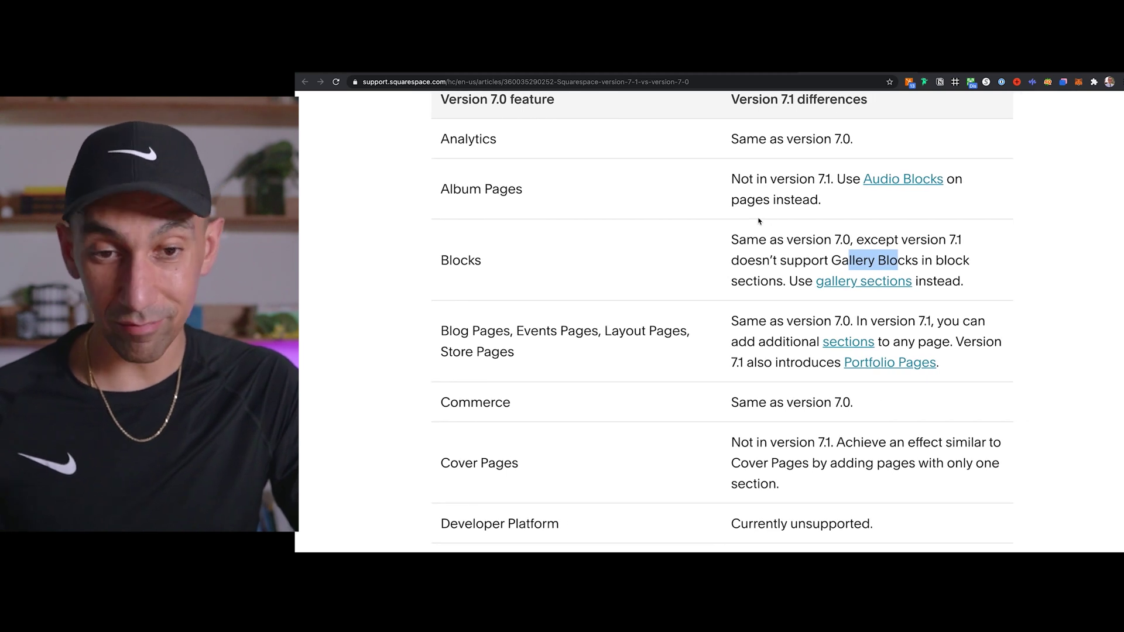
scroll(759, 221, down, 1)
scroll(810, 179, down, 2)
scroll(833, 173, up, 2)
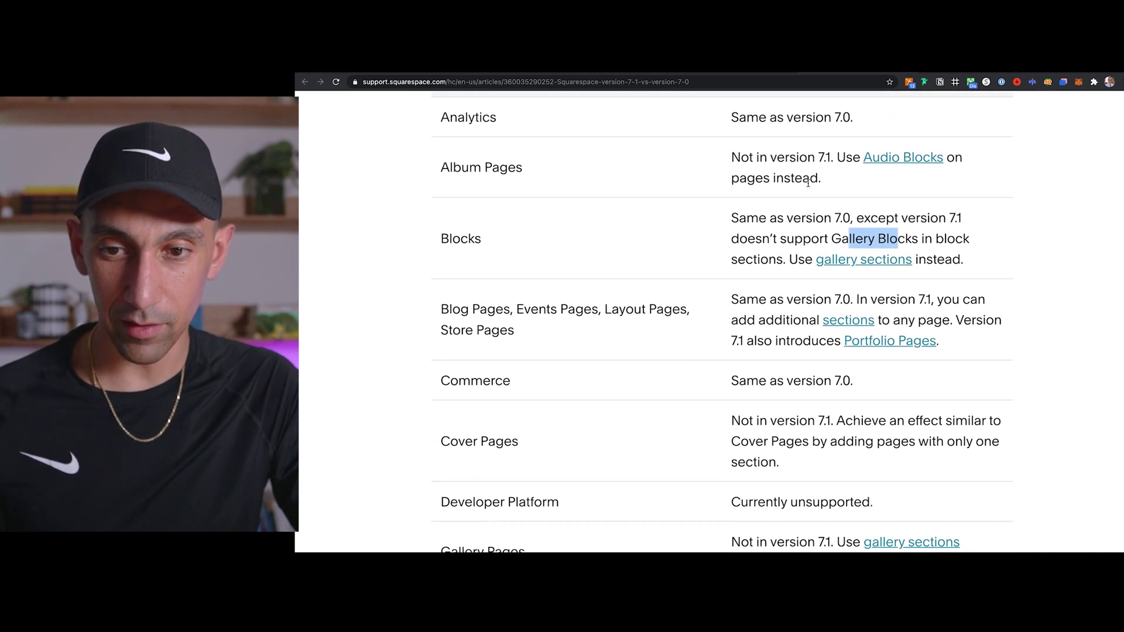
Read the feature table through to the Templates and template switching row, highlighting the note on Cover Pages
scroll(802, 196, down, 2)
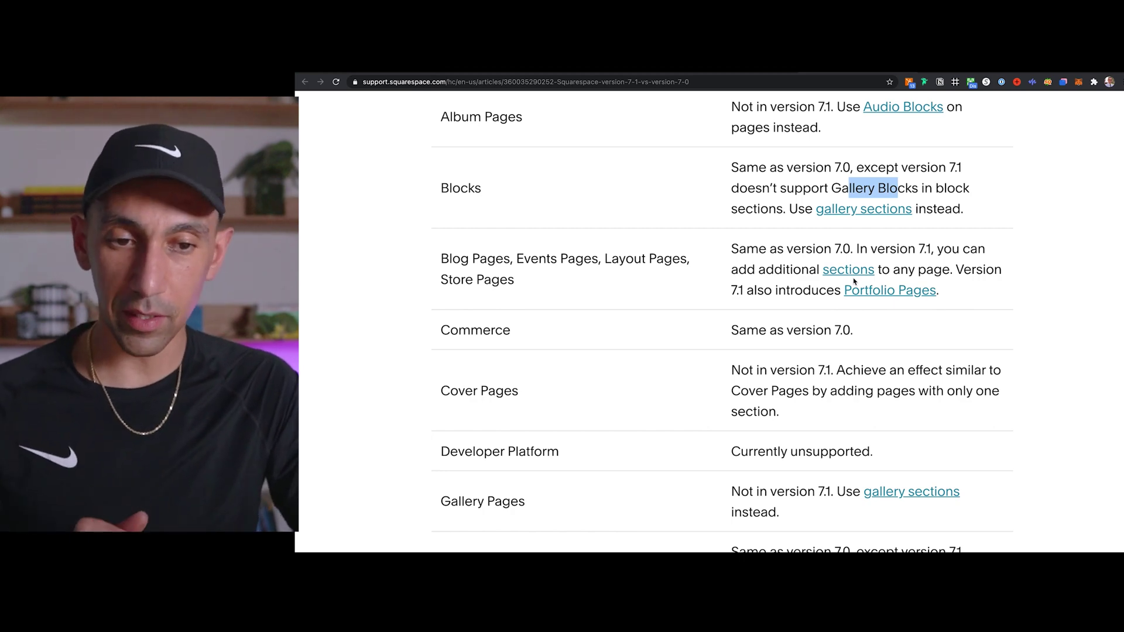
scroll(854, 281, down, 1)
scroll(861, 275, down, 4)
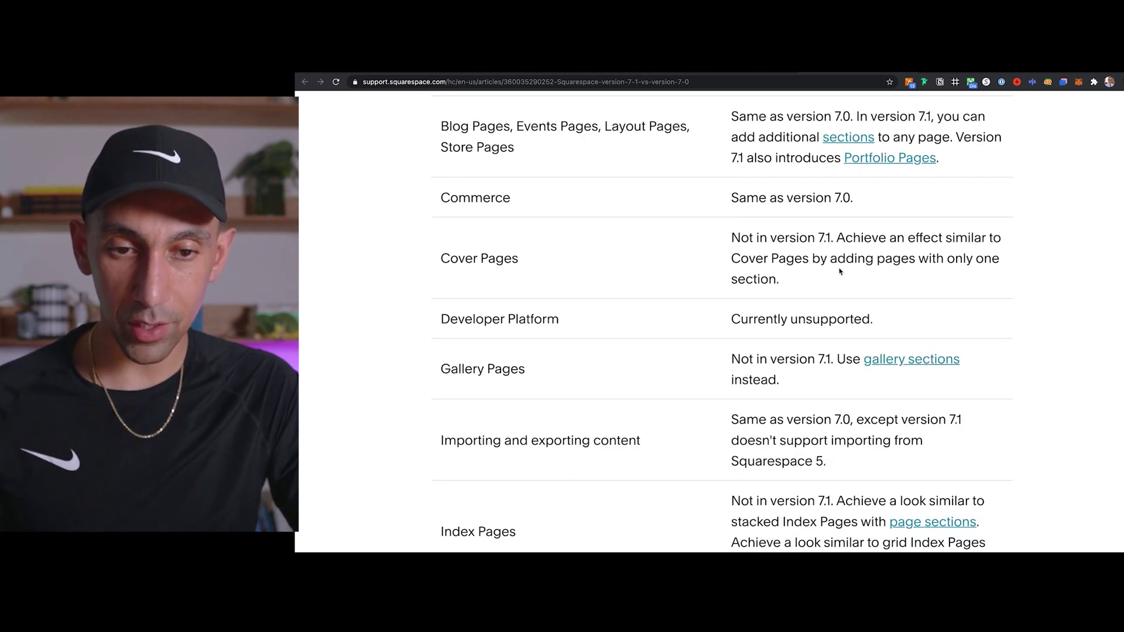
drag(838, 271, 729, 247)
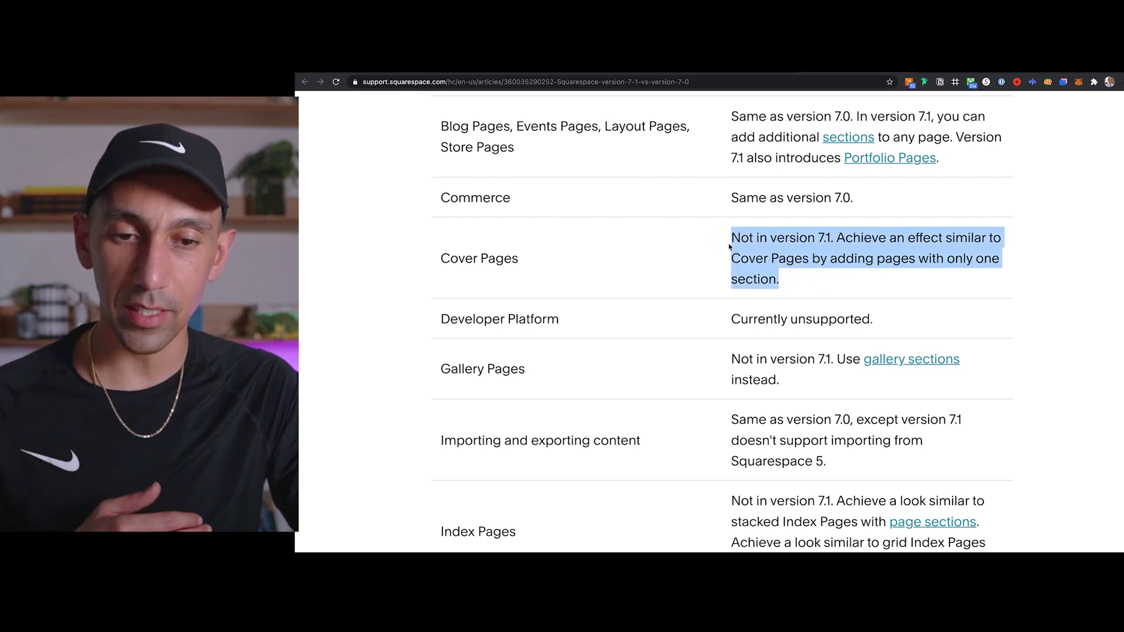
scroll(729, 246, down, 1)
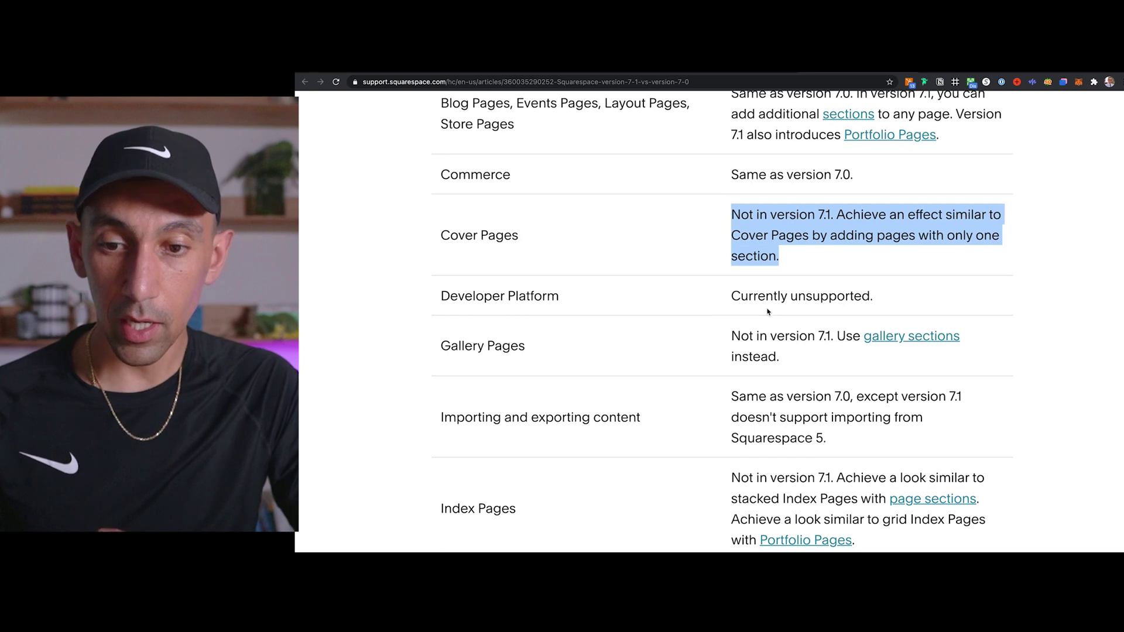
scroll(770, 312, down, 1)
scroll(768, 311, down, 2)
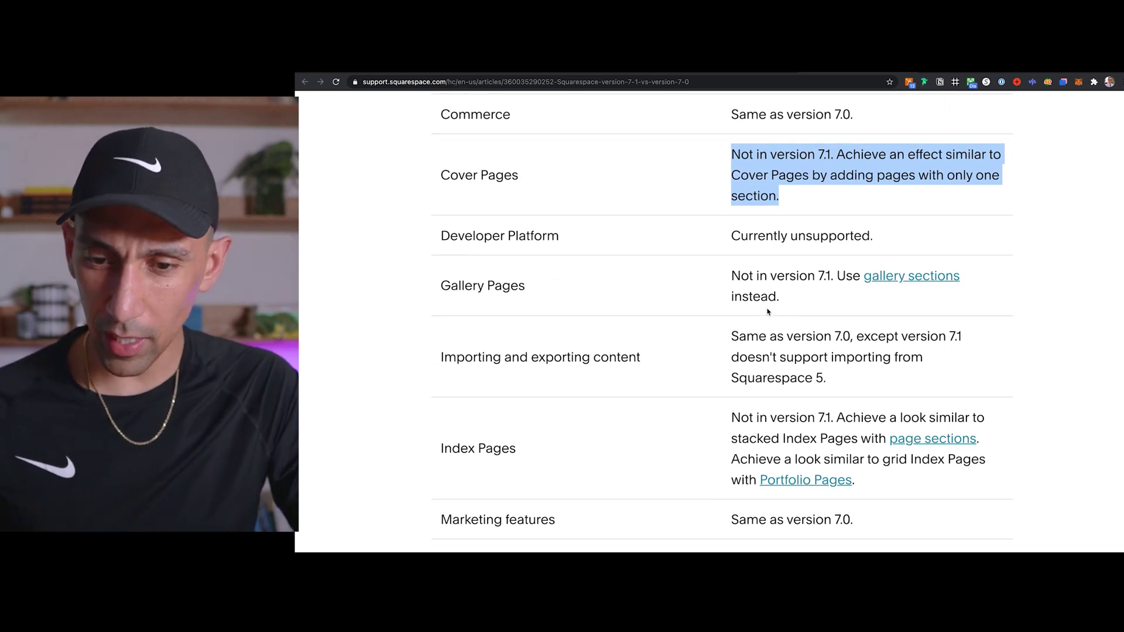
scroll(768, 312, down, 1)
scroll(767, 309, down, 2)
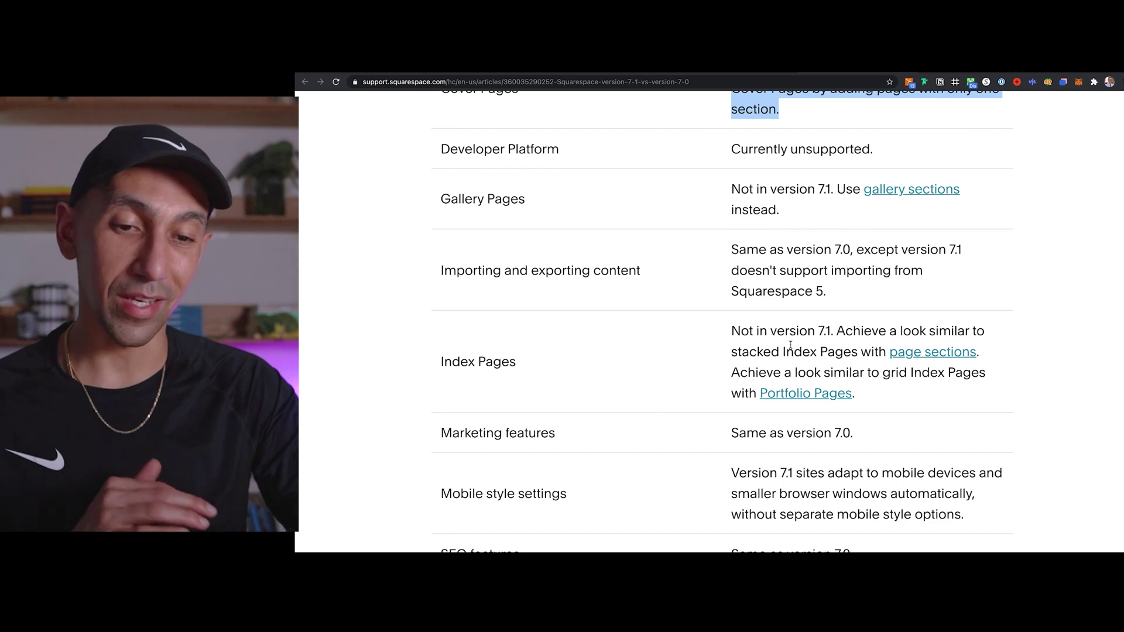
scroll(790, 345, down, 3)
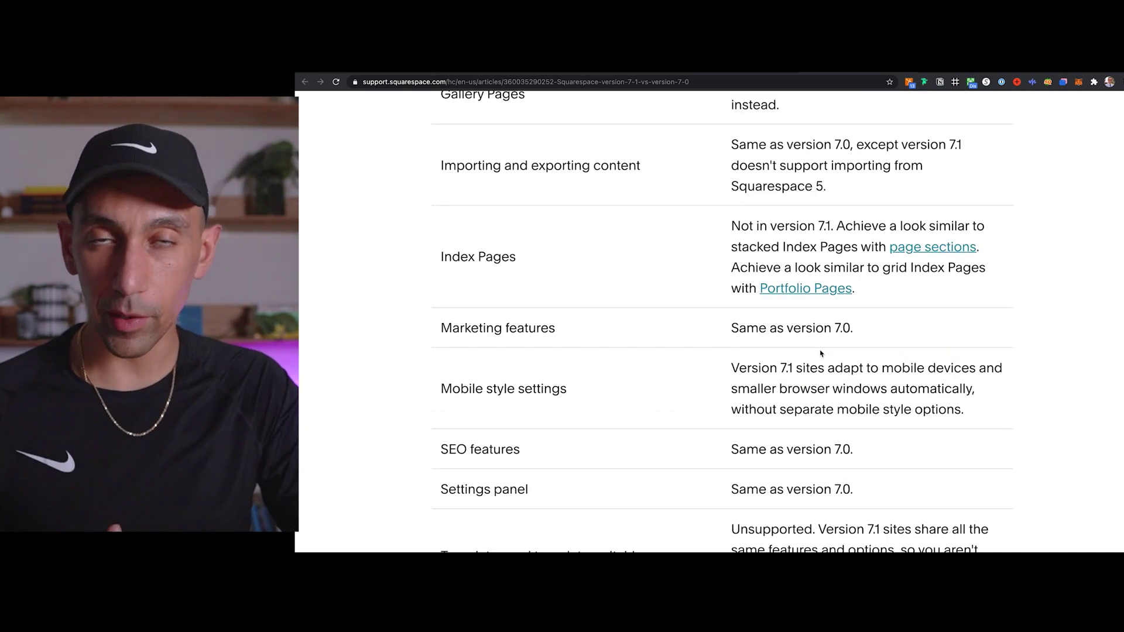
scroll(822, 354, down, 2)
scroll(821, 353, down, 4)
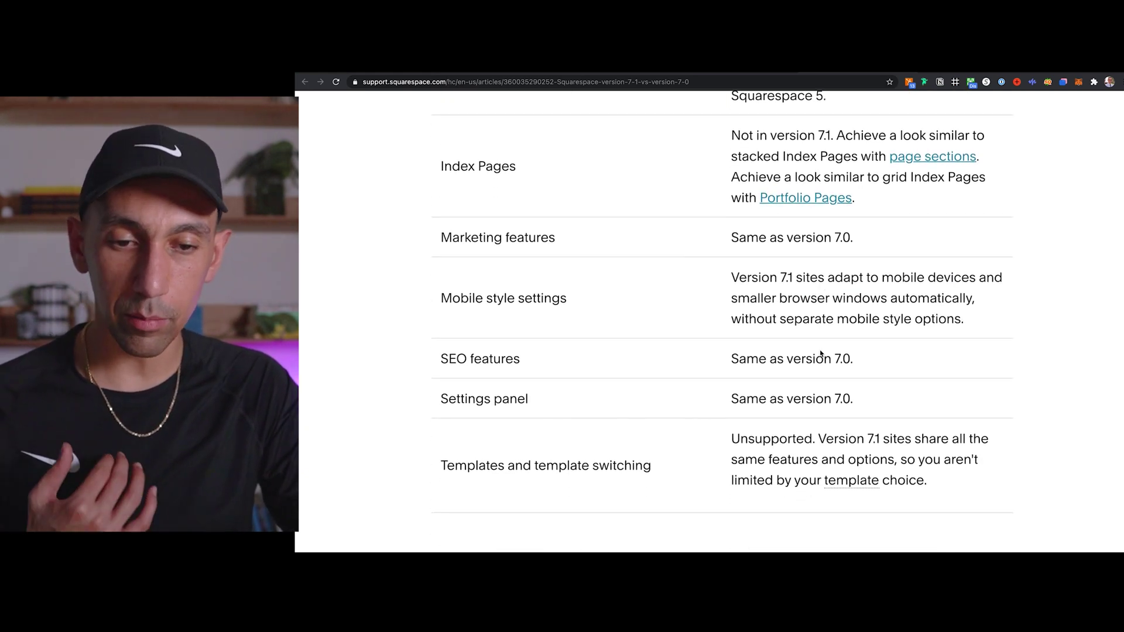